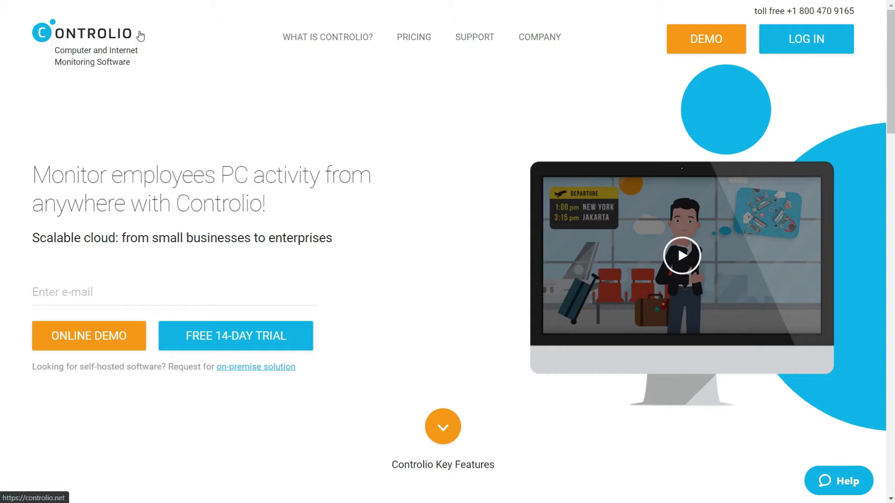
- Enter the Controlio demo account dashboard from the homepage's DEMO link
click(173, 93)
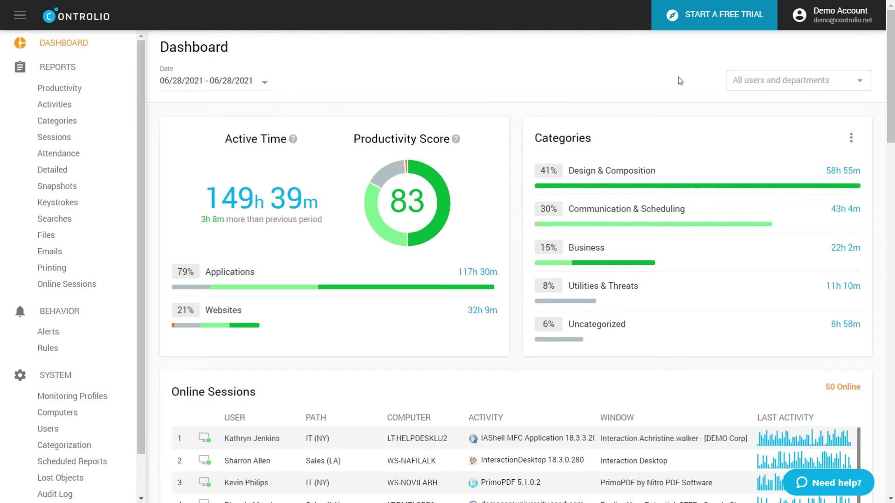
- Glance at the Demo Account menu, then display the dashboard's preset date ranges
click(834, 21)
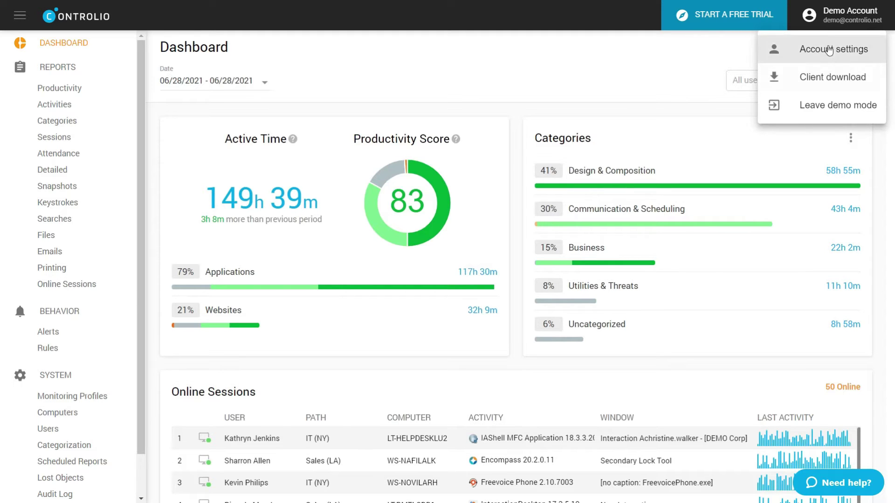
click(827, 14)
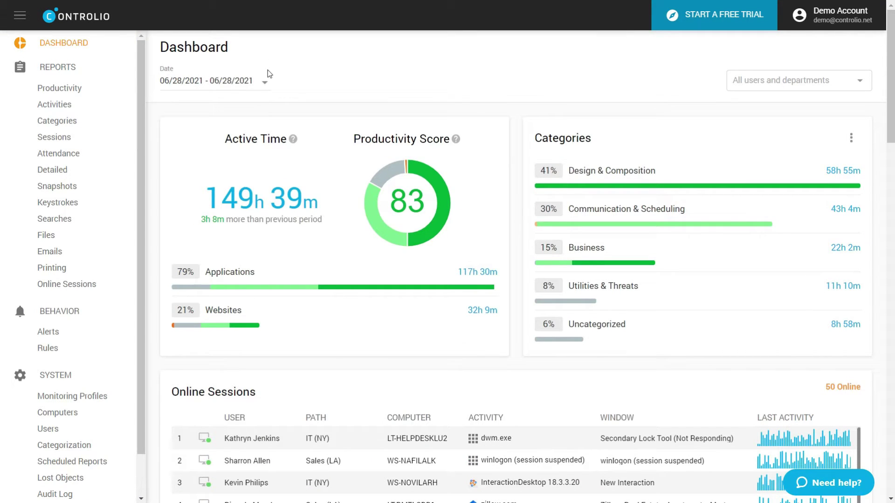
click(265, 83)
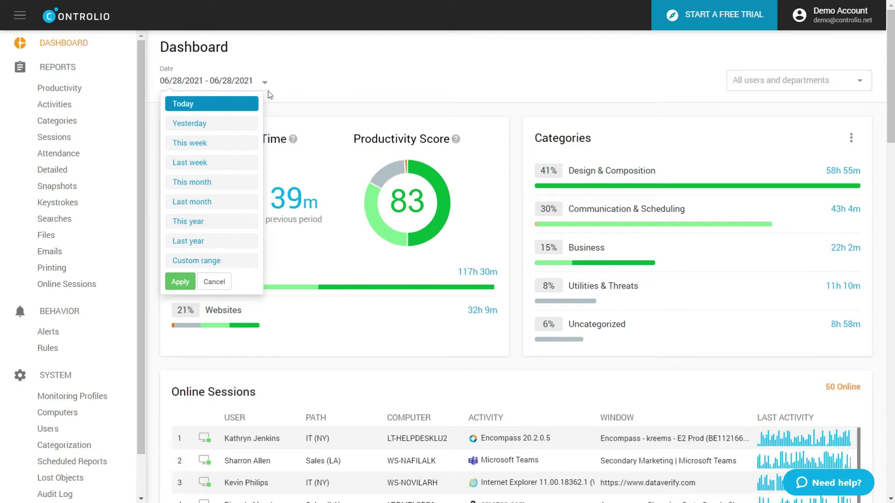
- Close the date presets unchanged and browse the All users and departments filter list
click(343, 87)
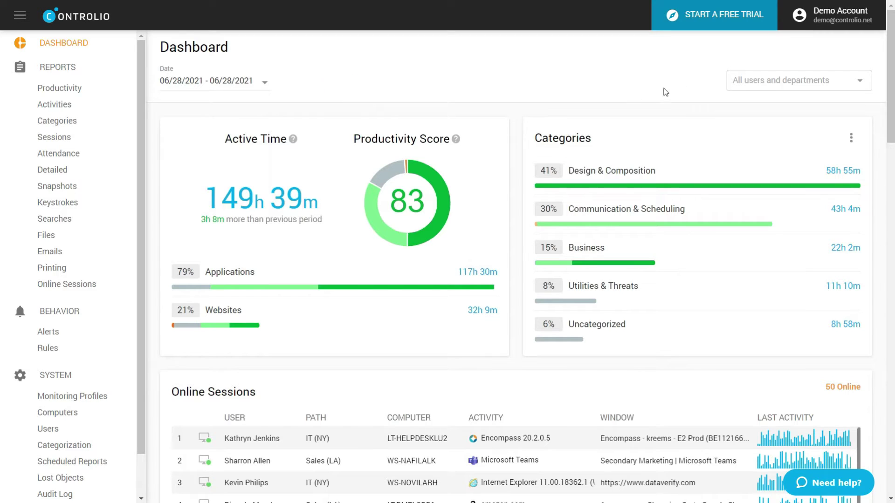
click(862, 84)
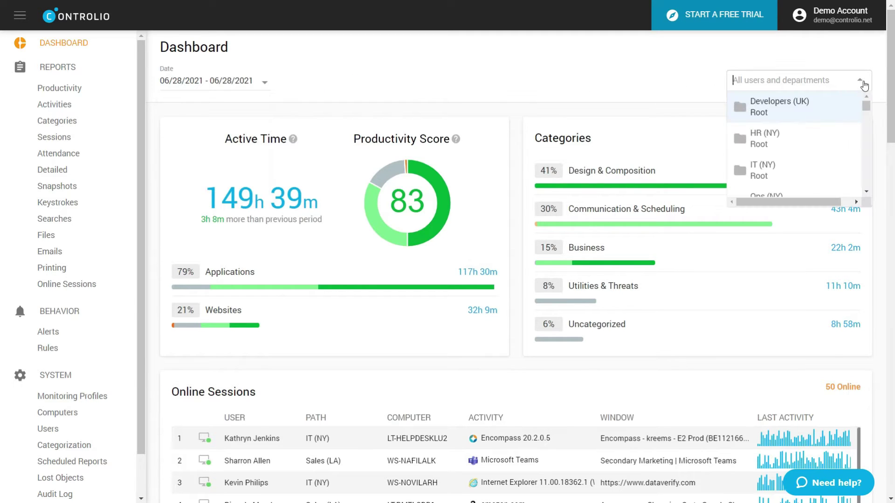
scroll(825, 133, down, 3)
scroll(824, 135, down, 1)
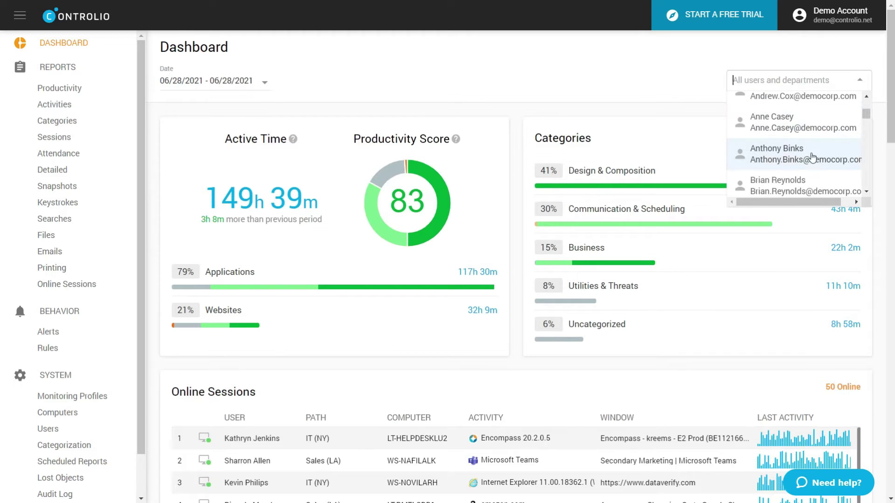
scroll(799, 188, up, 4)
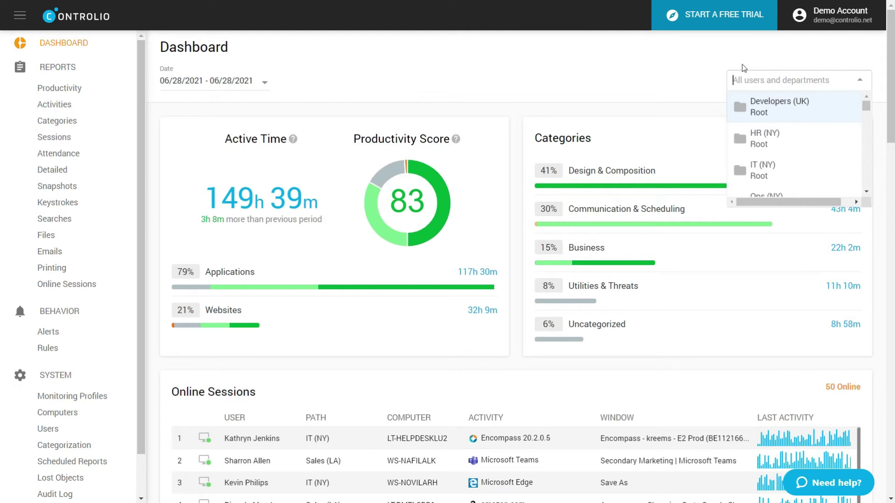
click(682, 74)
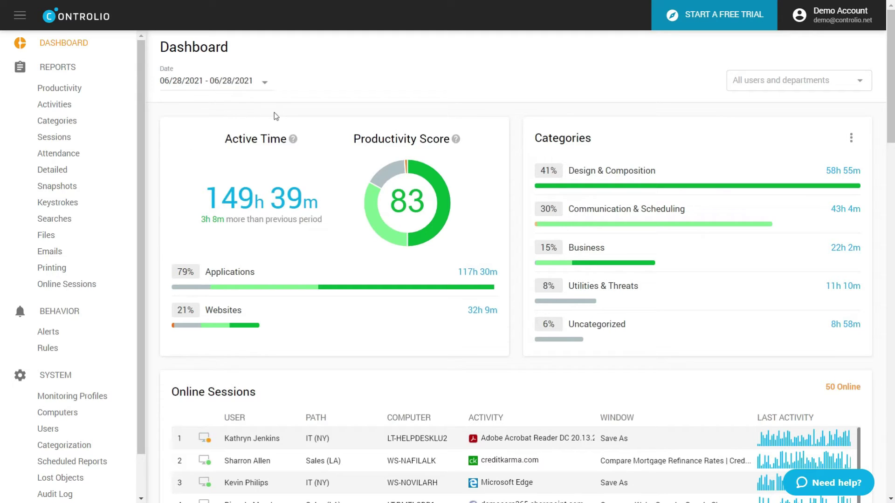
mouse_move(294, 136)
mouse_move(456, 140)
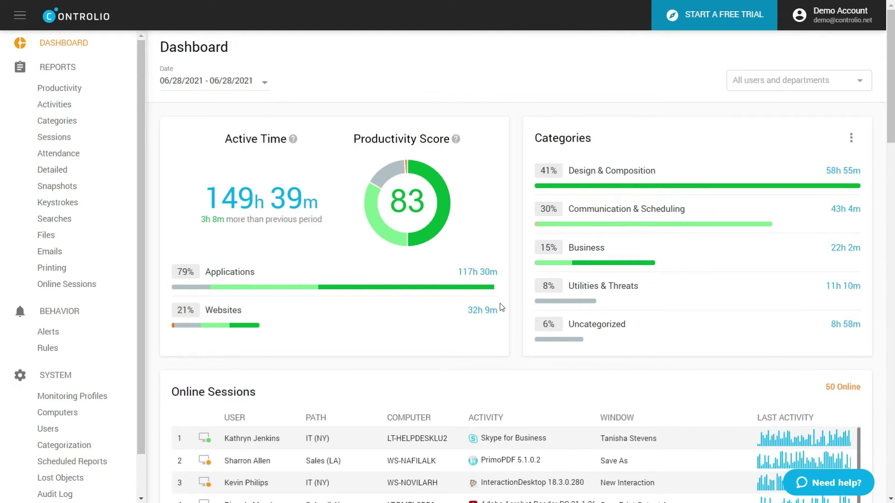
scroll(224, 252, down, 4)
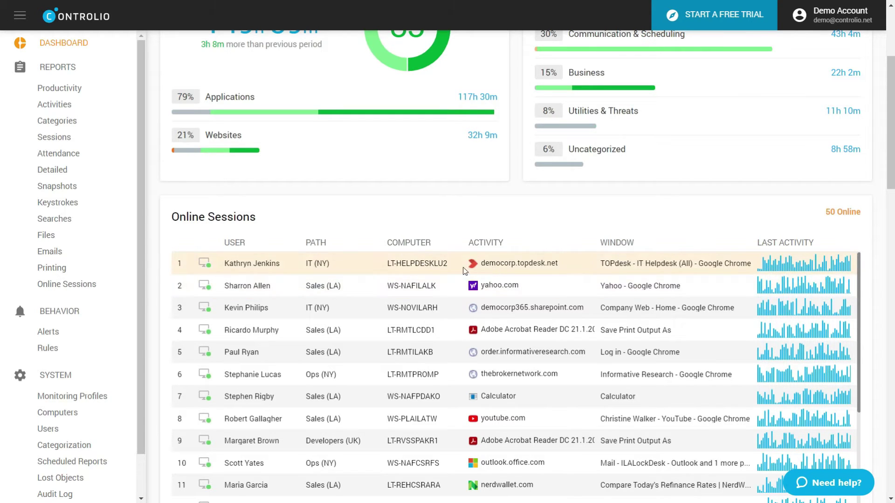
click(204, 265)
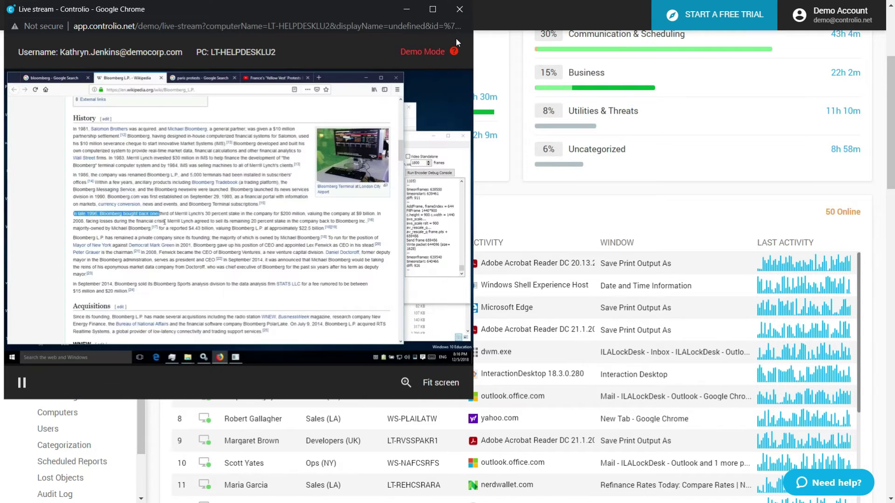
click(467, 10)
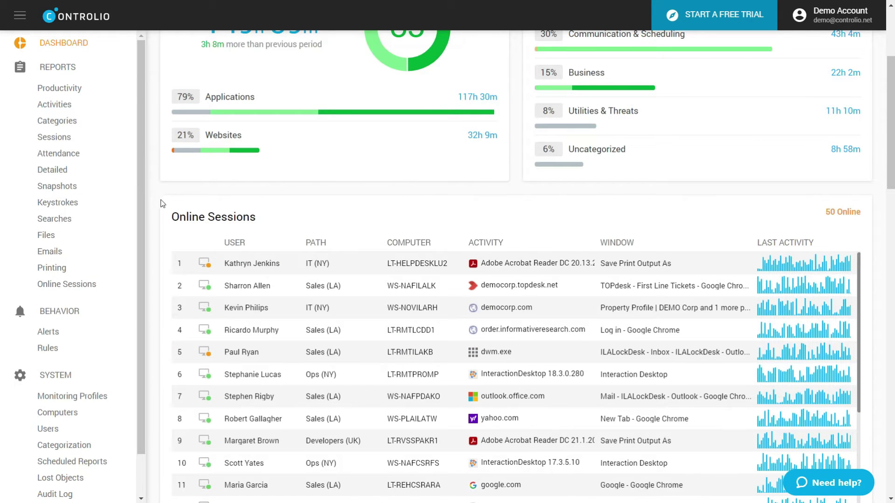
scroll(158, 203, down, 6)
scroll(155, 208, down, 4)
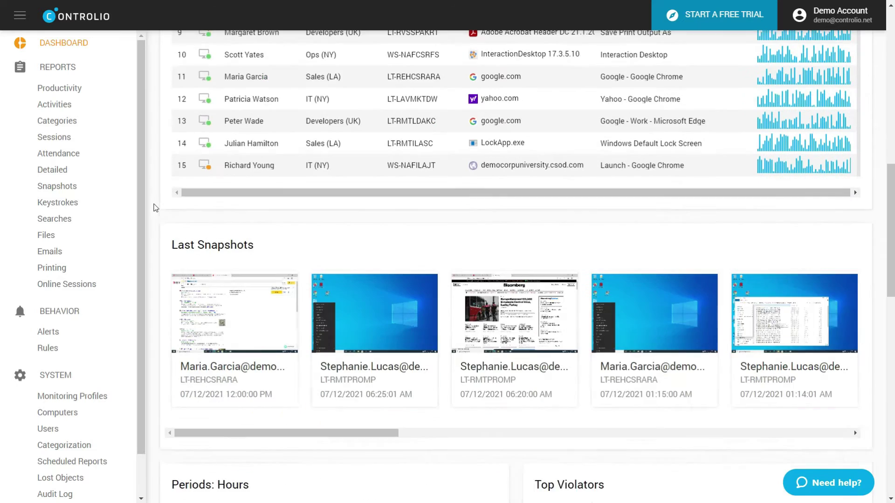
scroll(616, 397, down, 10)
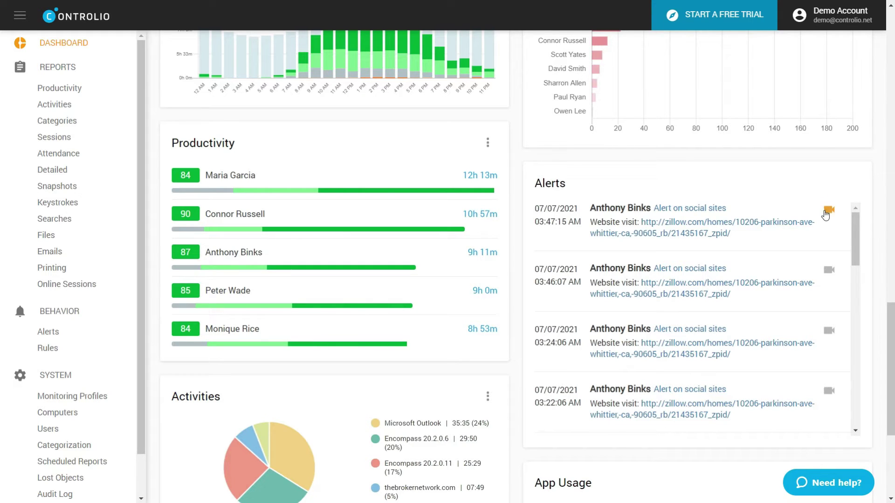
click(829, 212)
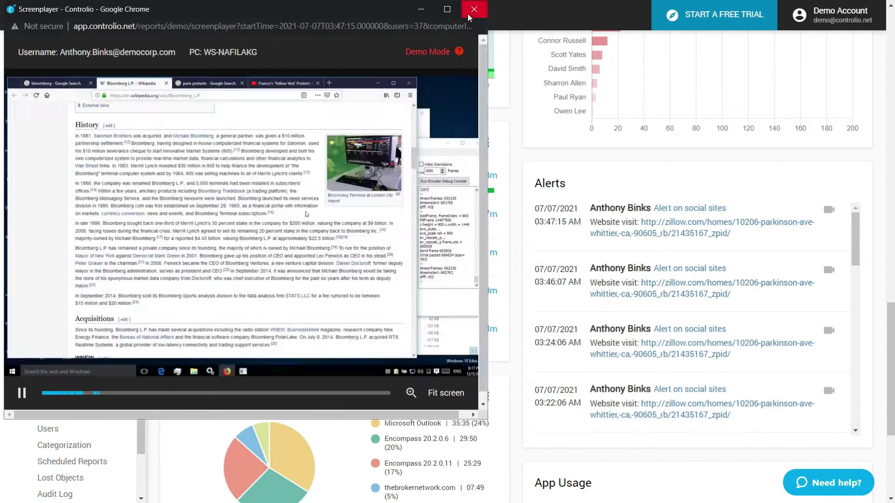
click(474, 9)
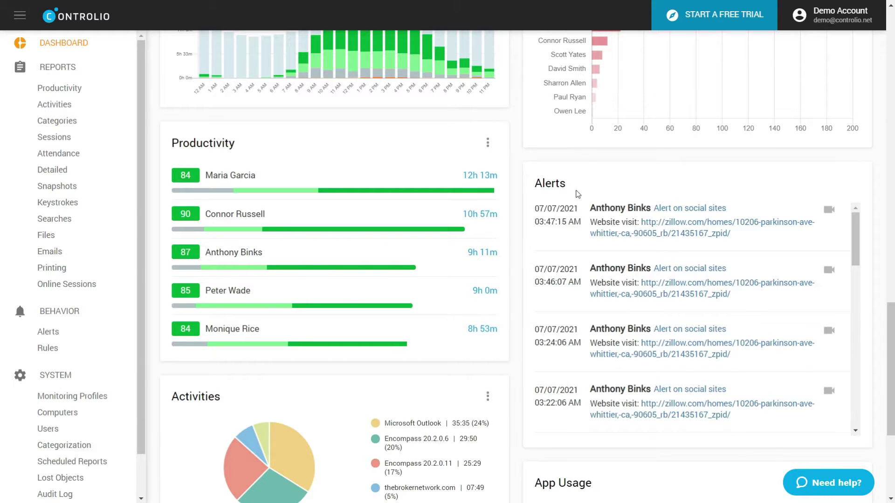
scroll(506, 230, up, 1)
scroll(507, 229, up, 7)
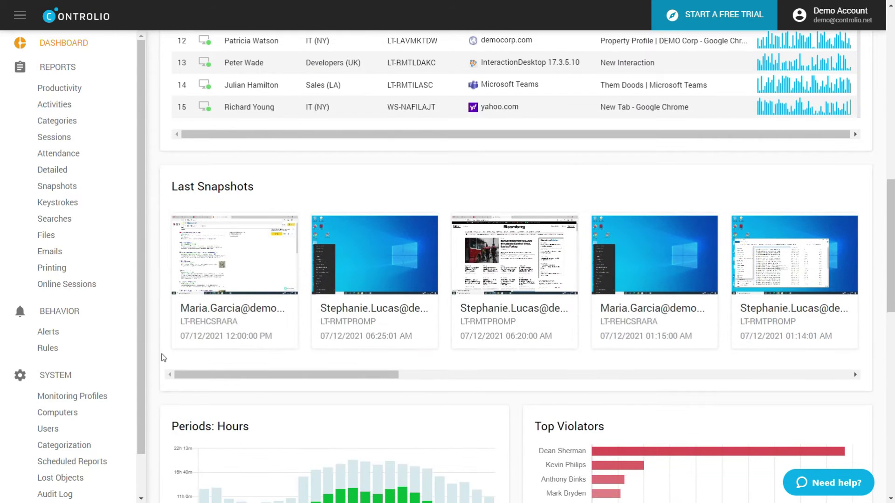
drag(185, 374, 204, 374)
scroll(162, 233, down, 5)
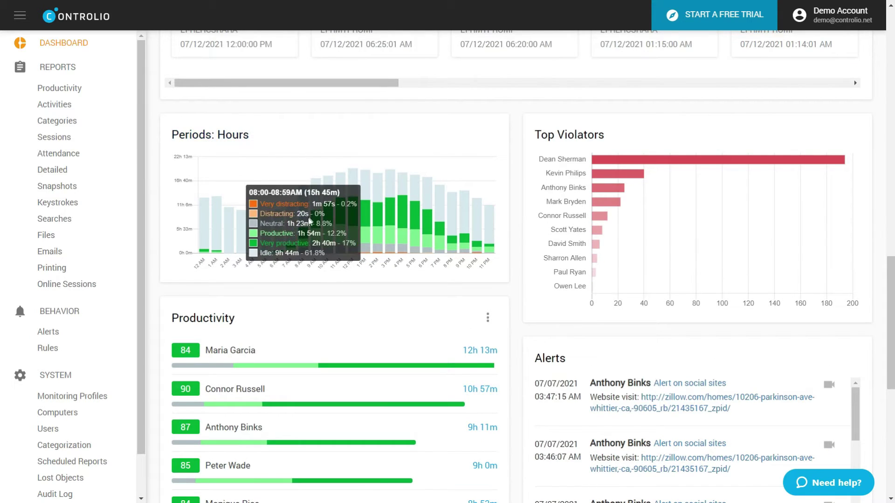
mouse_move(256, 234)
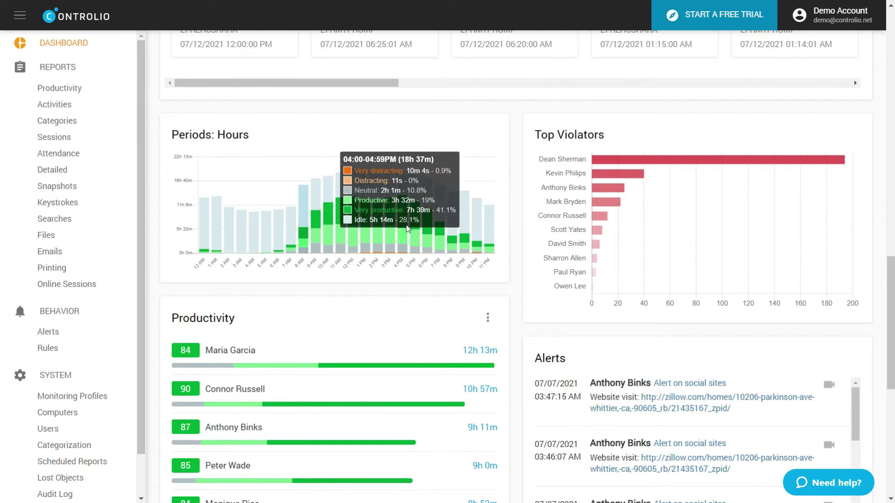
scroll(183, 309, down, 2)
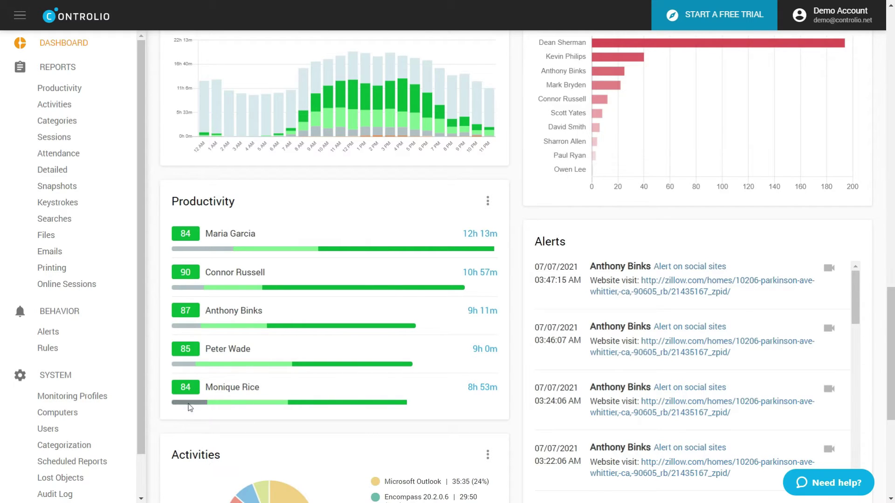
scroll(205, 411, down, 5)
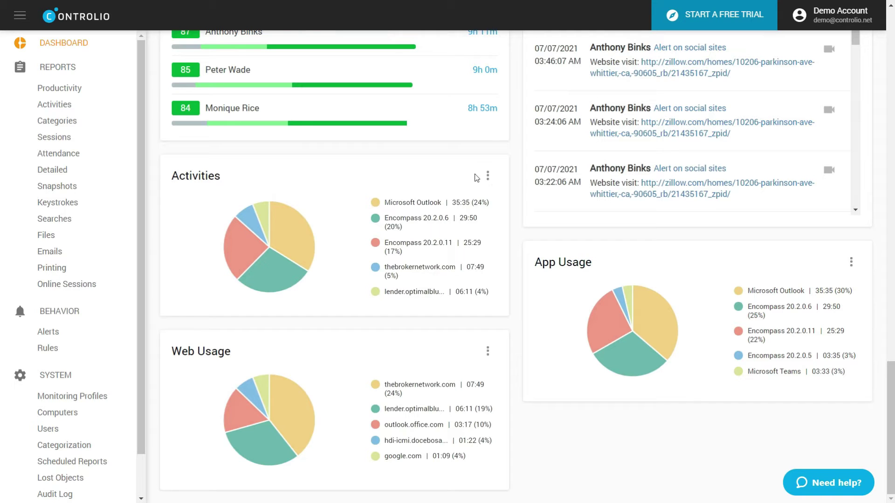
click(487, 176)
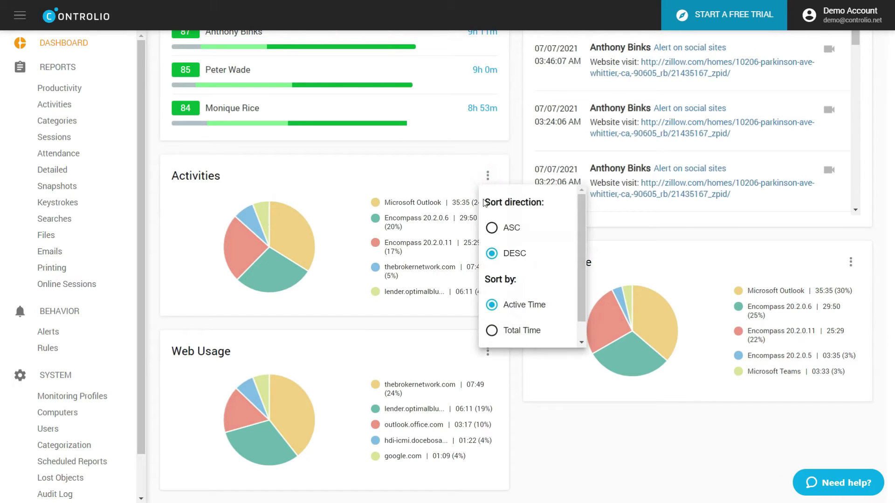
click(497, 230)
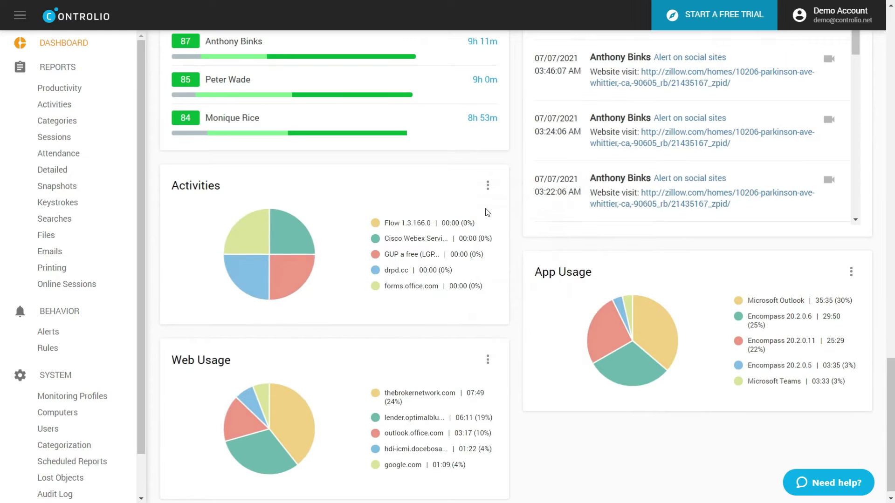
click(487, 193)
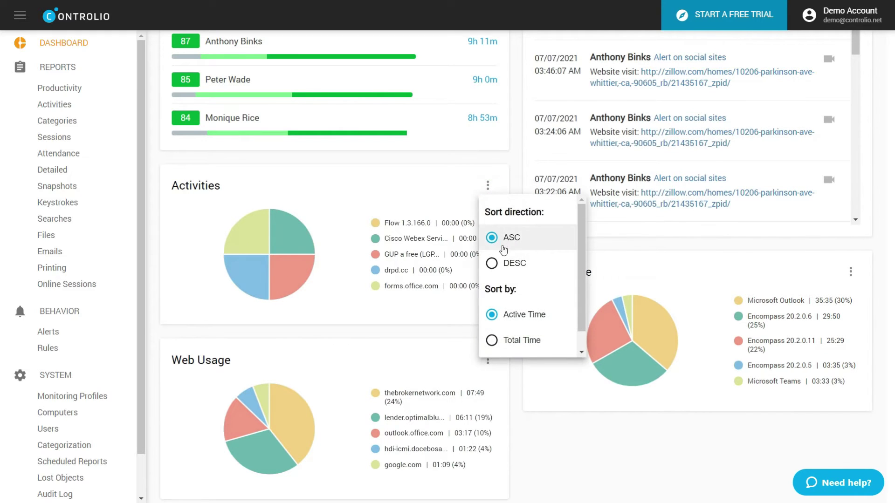
click(507, 261)
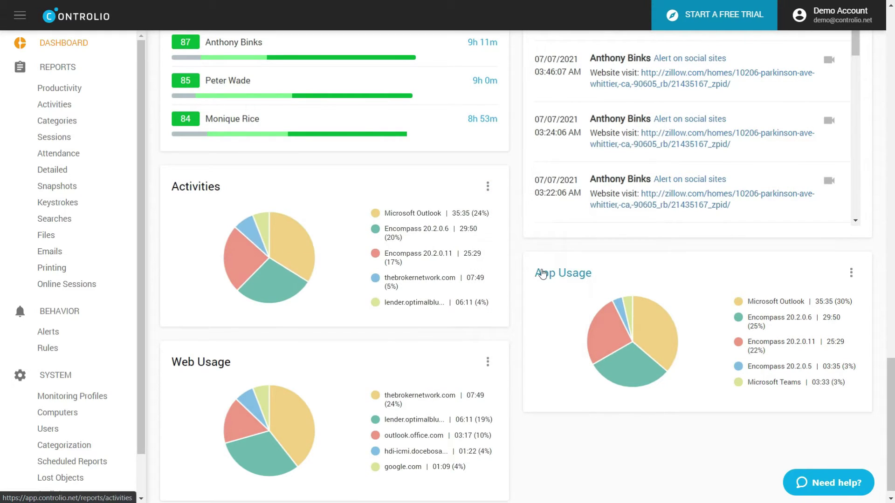
scroll(567, 383, up, 4)
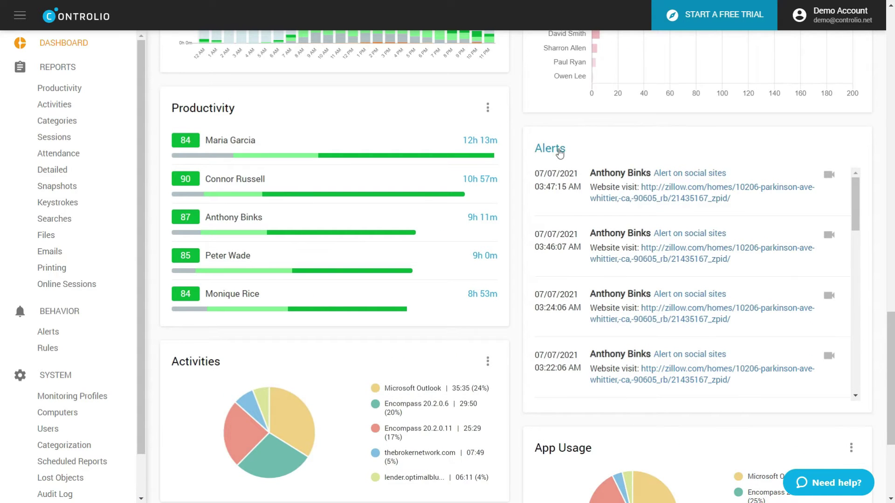
scroll(651, 265, up, 4)
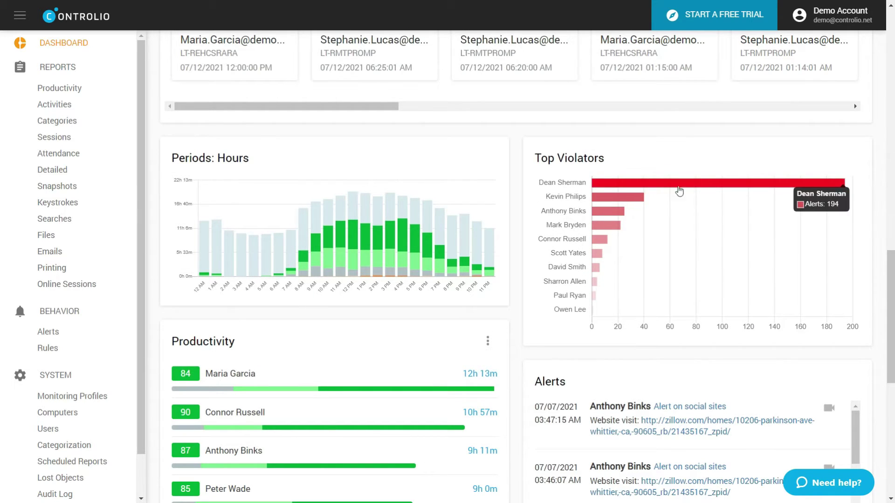
mouse_move(636, 202)
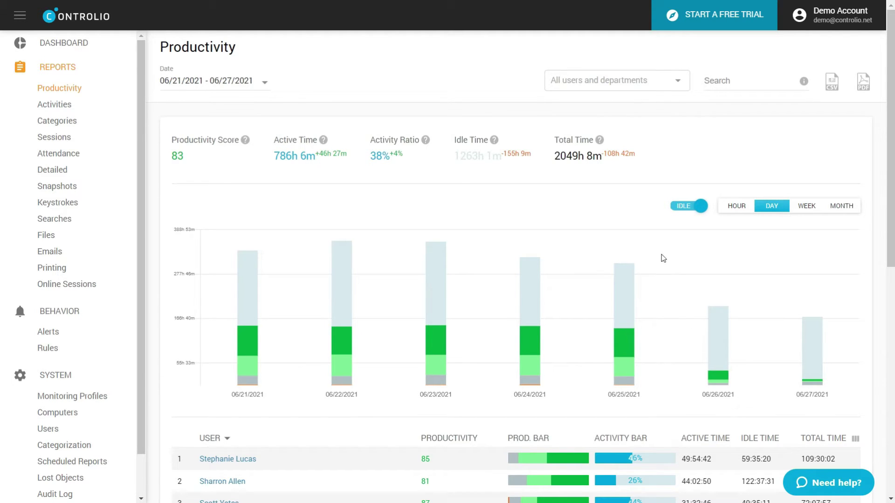
click(738, 206)
click(783, 206)
click(805, 210)
click(841, 208)
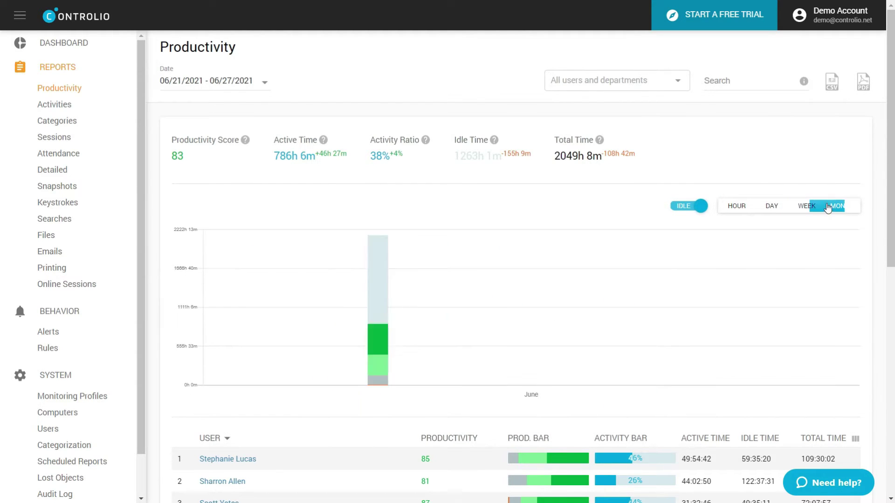
click(772, 206)
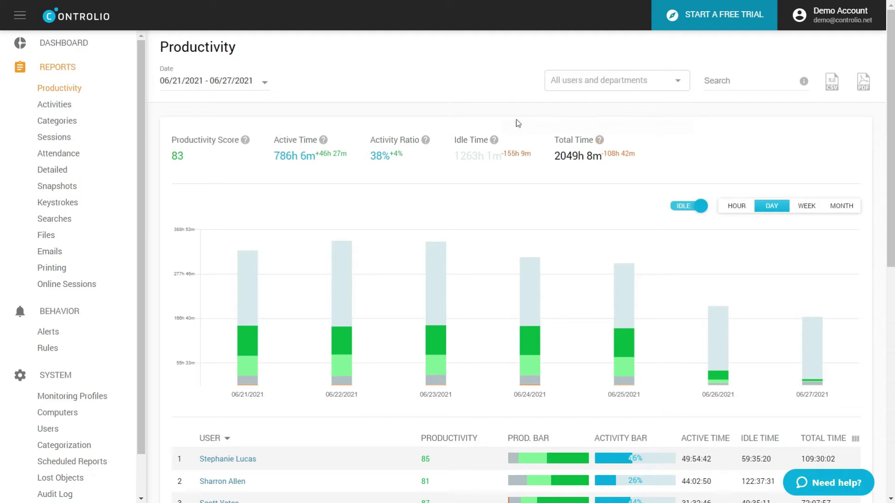
mouse_move(320, 140)
mouse_move(246, 140)
scroll(694, 262, down, 1)
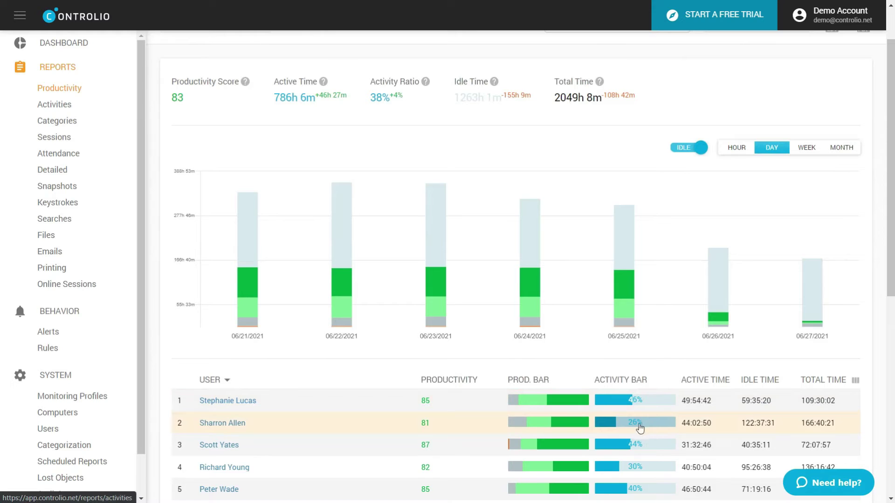
scroll(647, 446, up, 1)
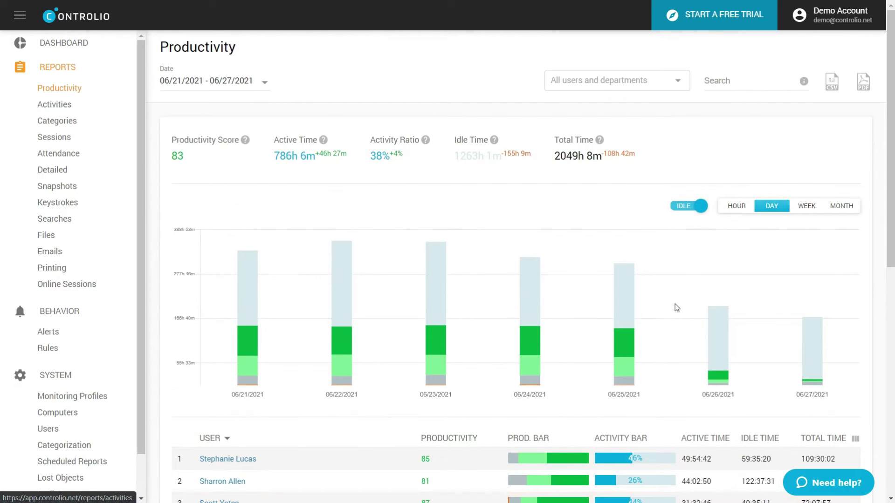
mouse_move(426, 142)
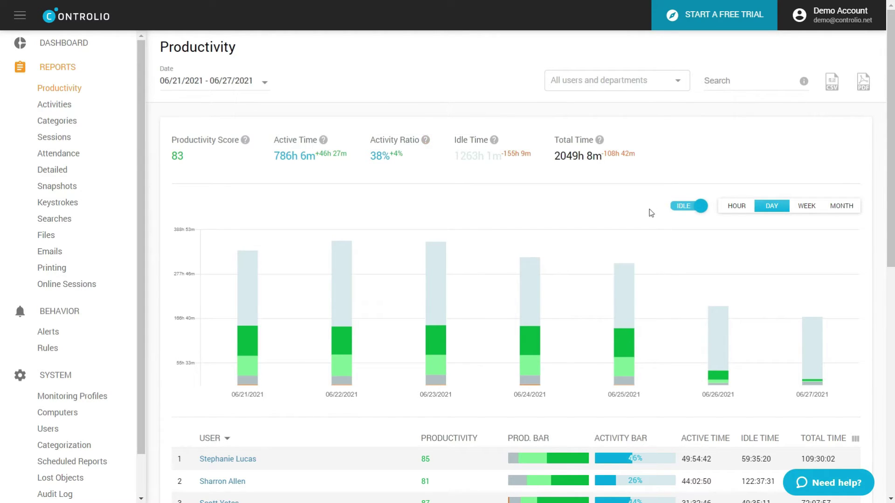
click(687, 209)
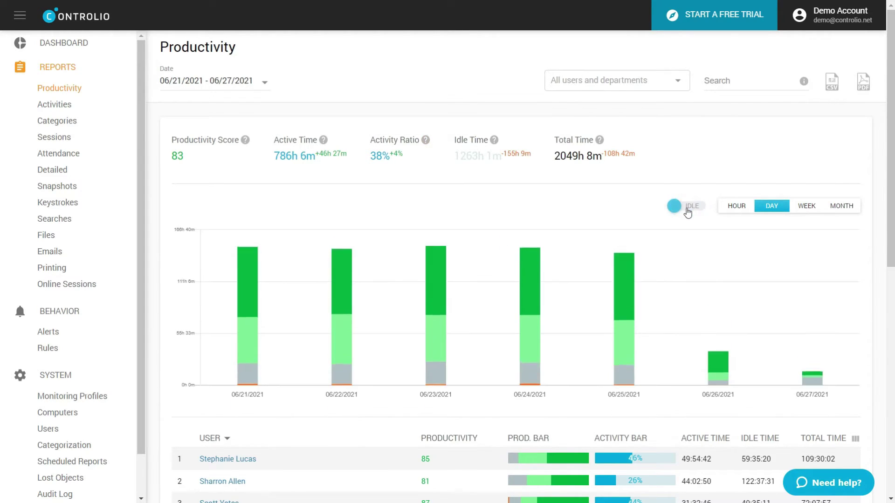
click(687, 209)
click(687, 209)
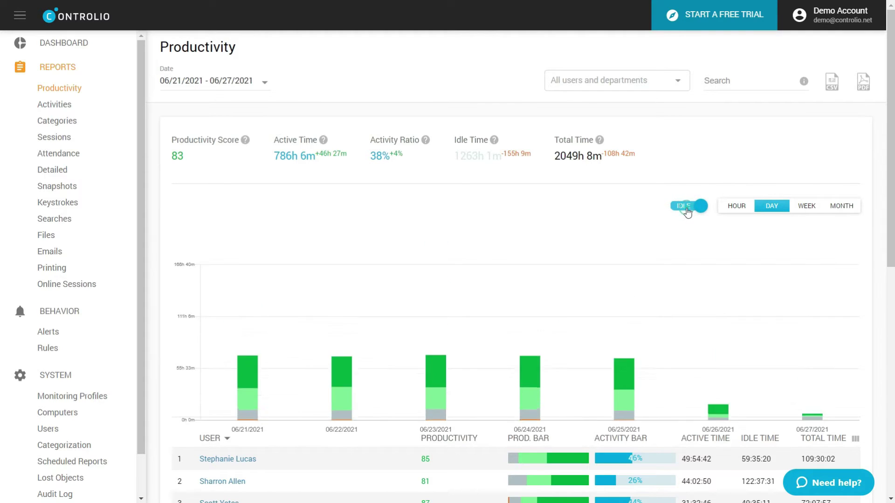
click(687, 209)
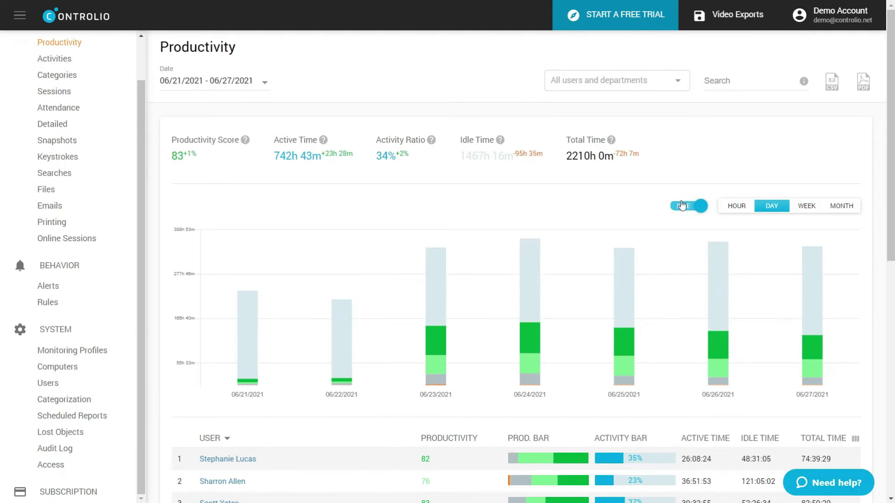
mouse_move(499, 141)
mouse_move(242, 355)
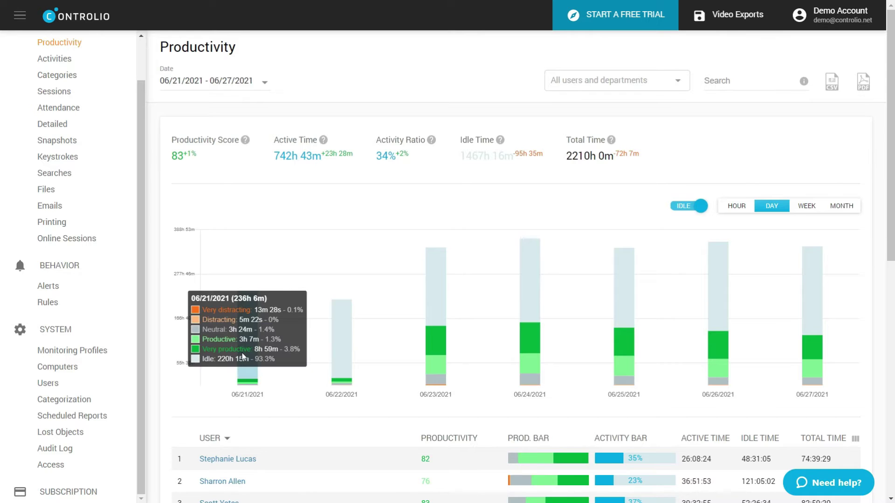
mouse_move(437, 339)
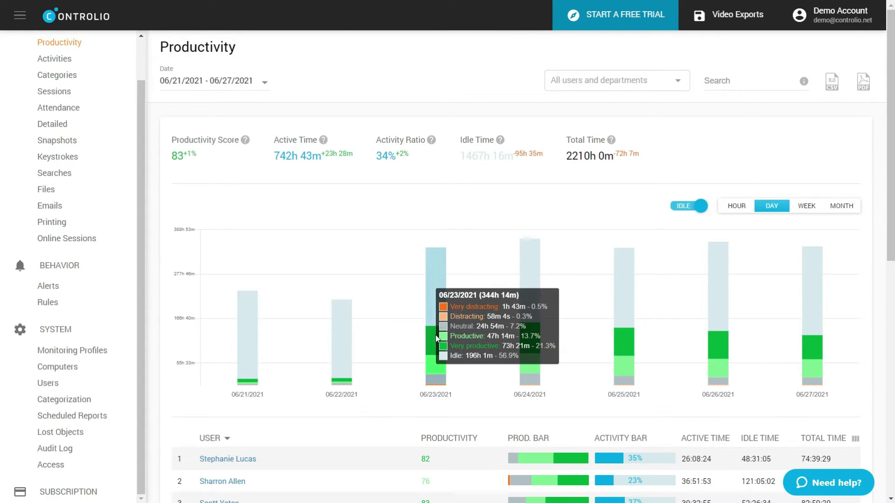
mouse_move(531, 339)
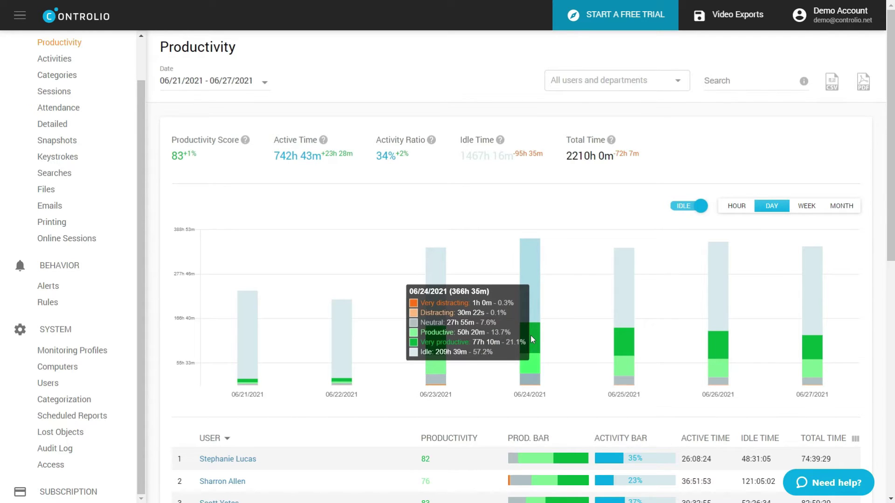
click(265, 84)
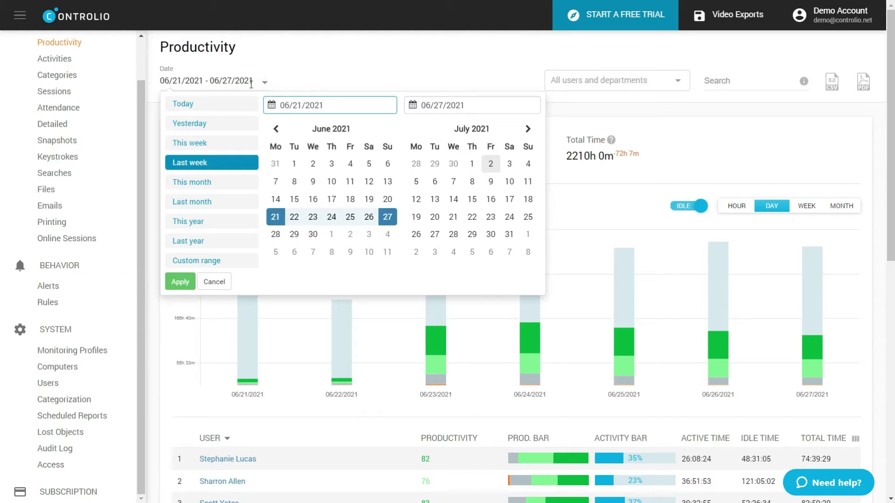
click(264, 84)
click(678, 83)
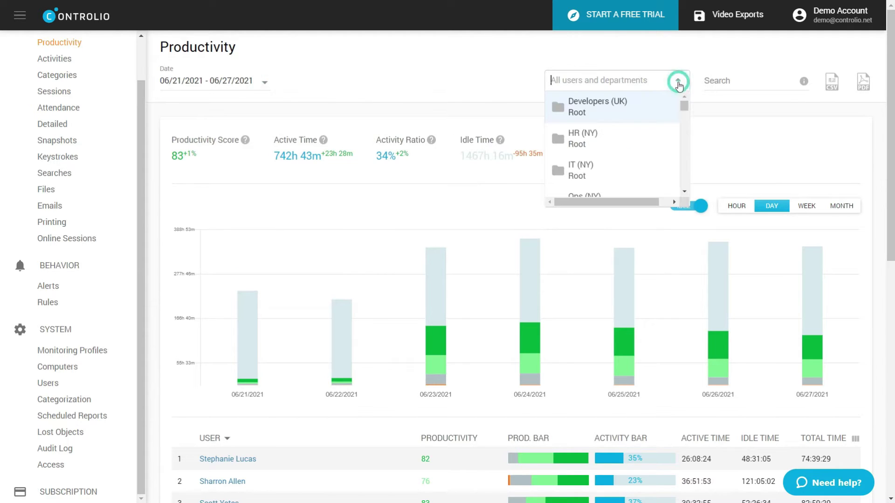
scroll(657, 126, down, 4)
scroll(656, 138, up, 4)
click(766, 59)
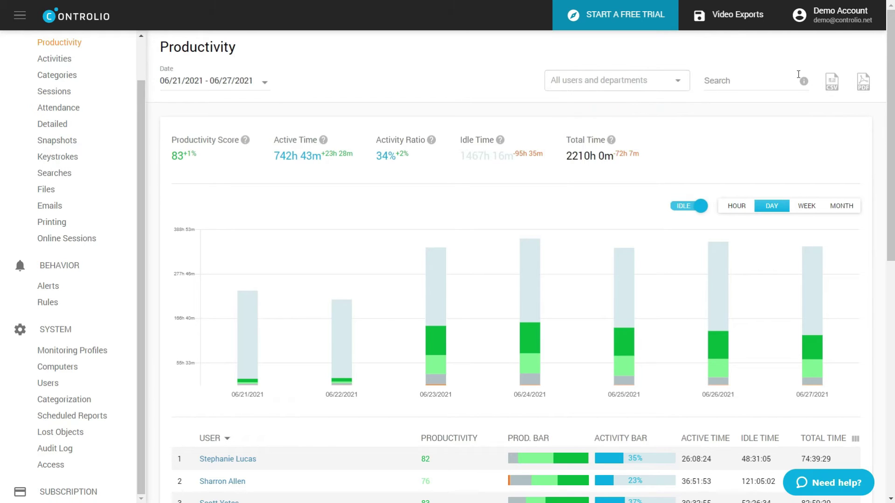
mouse_move(805, 83)
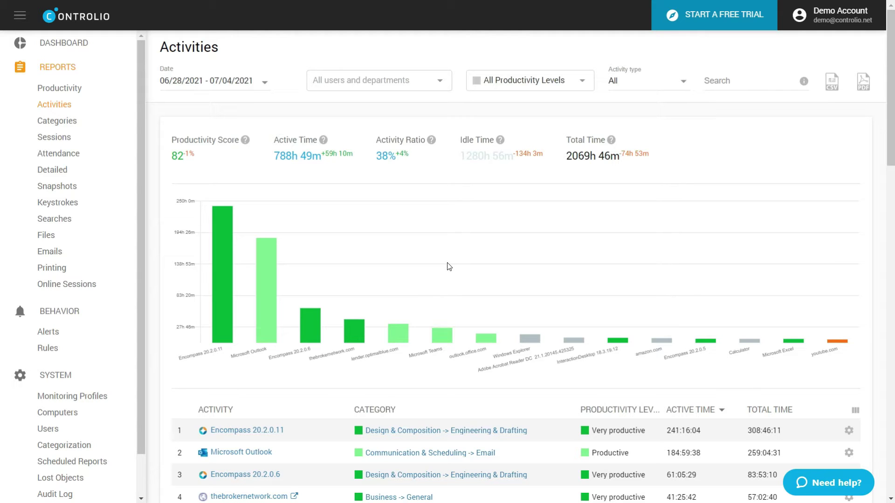
- Filter Activities to Very distracting, then Very productive, then back to All Productivity Levels
click(536, 80)
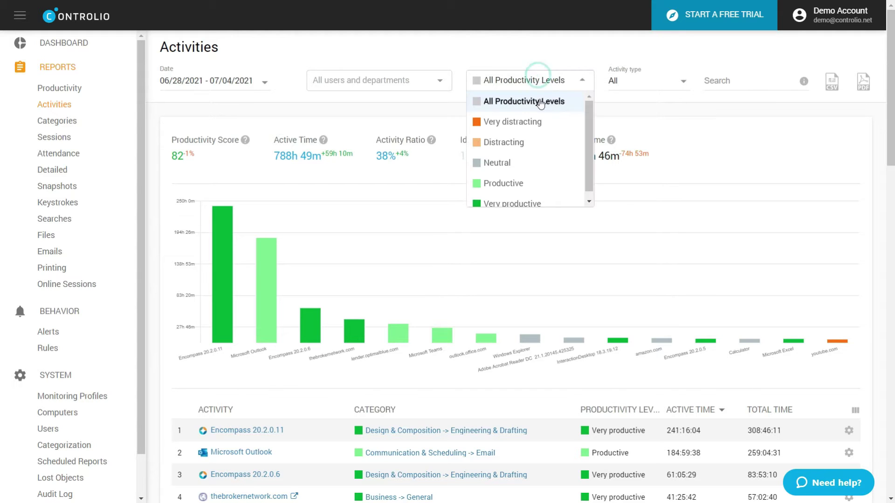
click(536, 117)
click(525, 82)
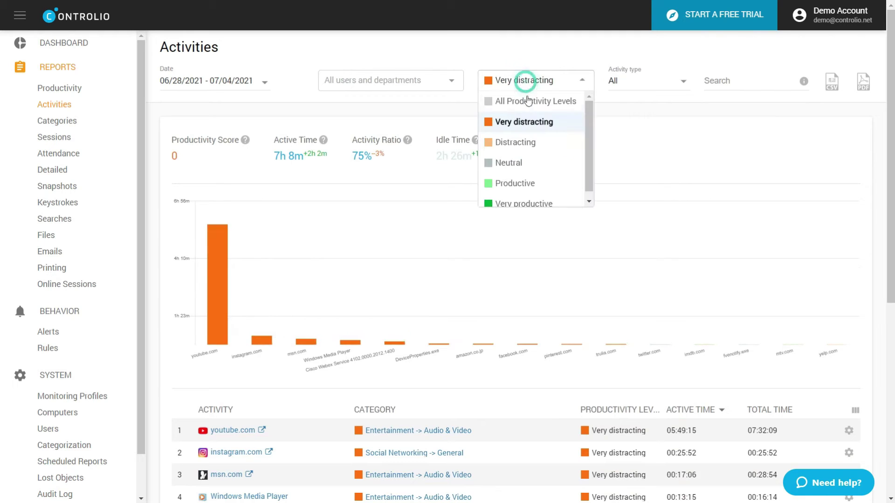
click(527, 204)
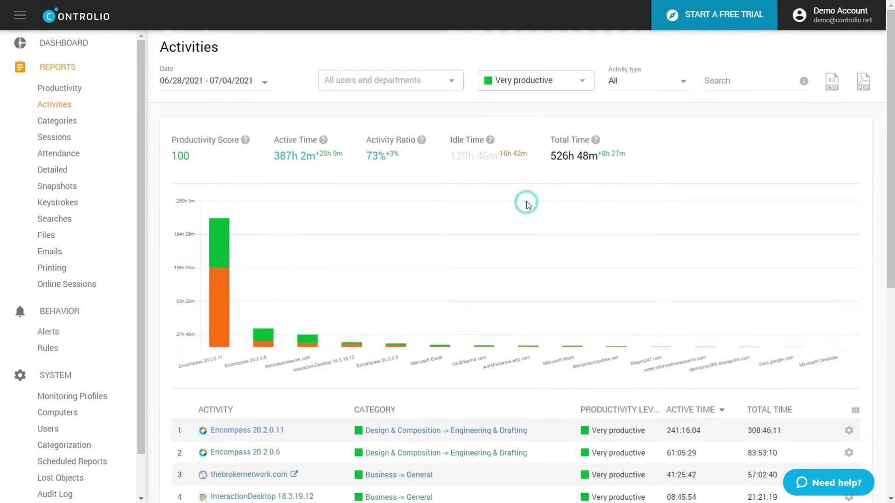
click(517, 79)
click(520, 96)
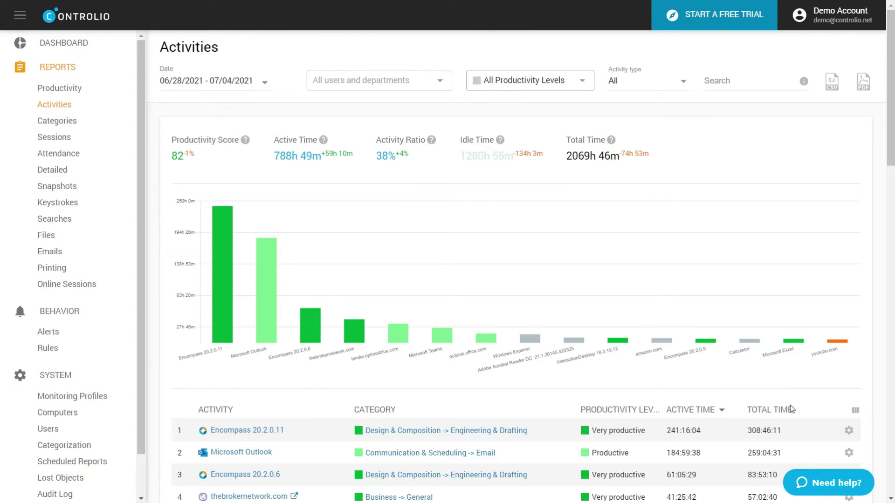
- Unlink Encompass 20.2.0.11's productivity level from its category and set it to Neutral
click(849, 430)
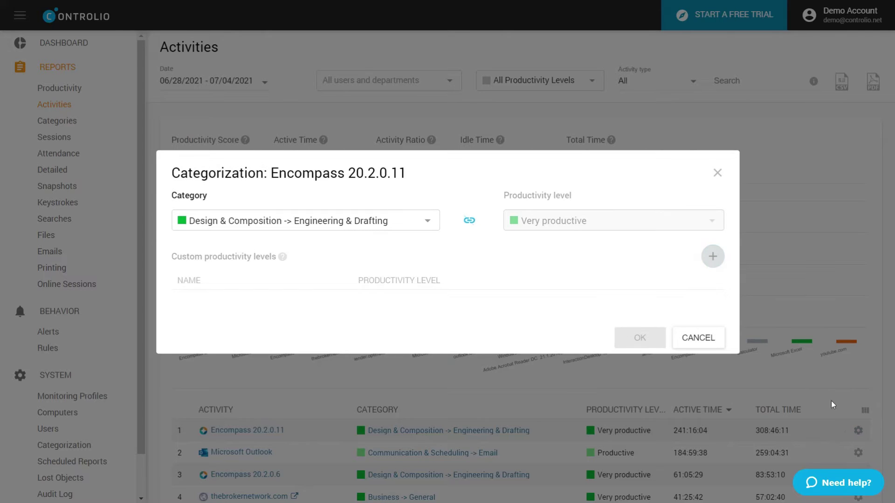
click(472, 222)
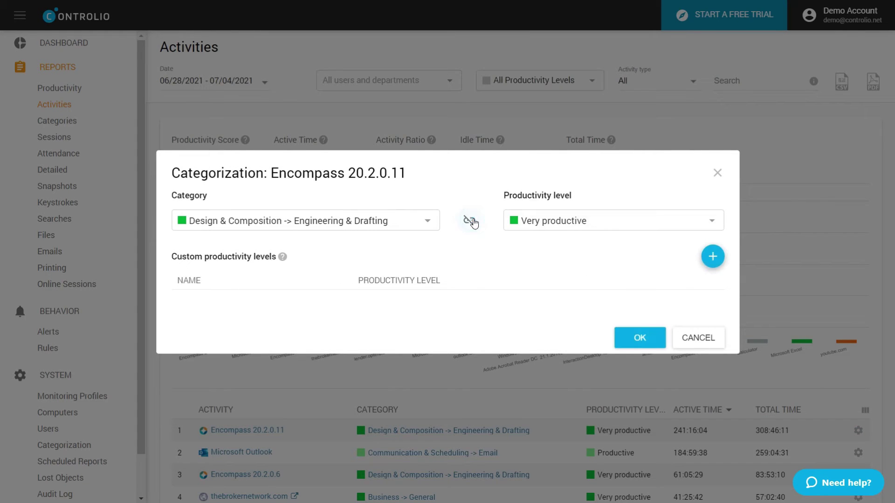
click(540, 226)
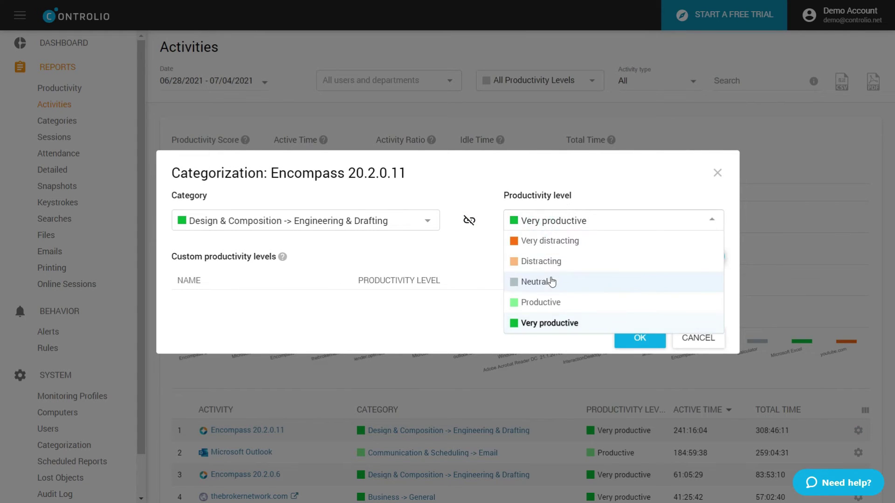
click(552, 282)
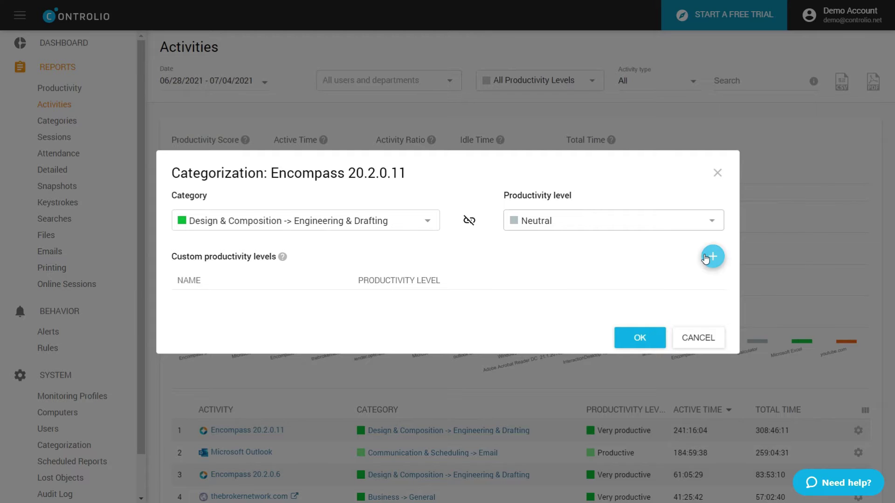
- Add a Very distracting override for HR (NY), then close the dialog unsaved after the demo alert
click(712, 256)
click(321, 293)
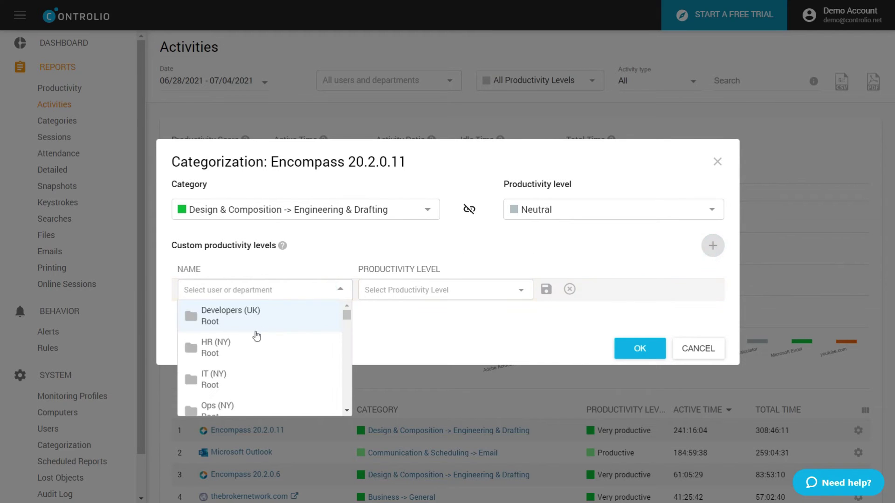
click(251, 340)
click(400, 290)
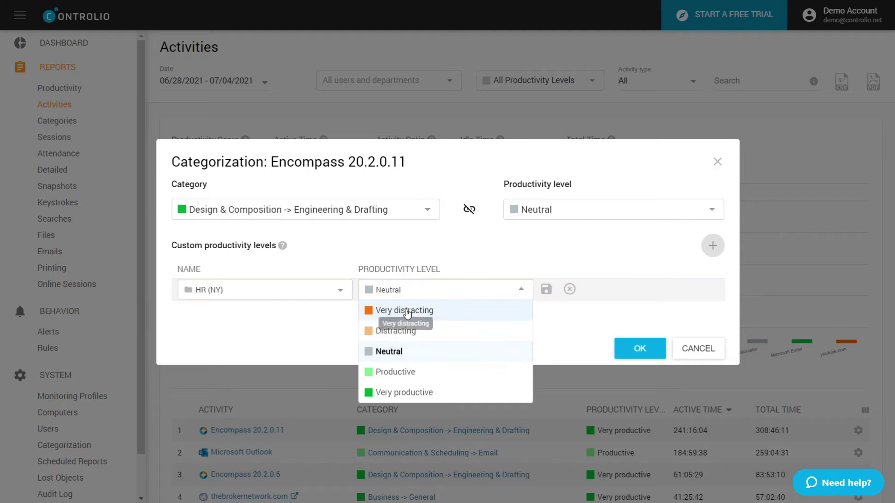
click(405, 309)
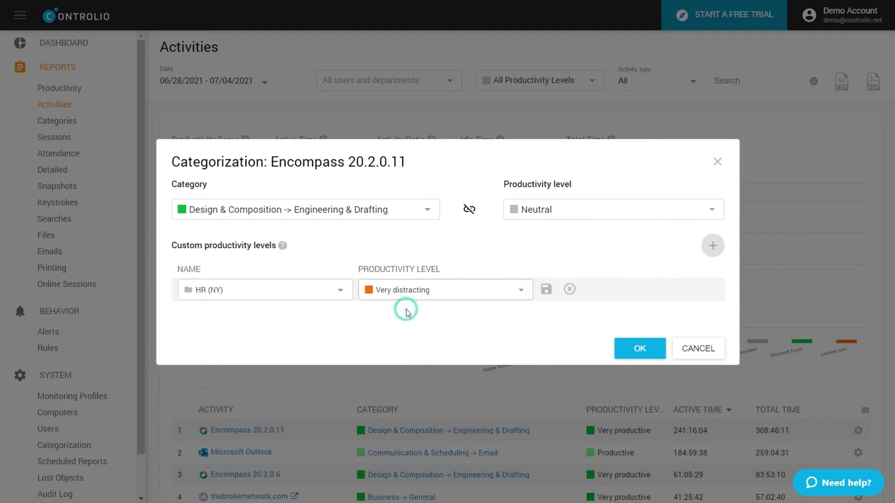
click(641, 349)
click(640, 297)
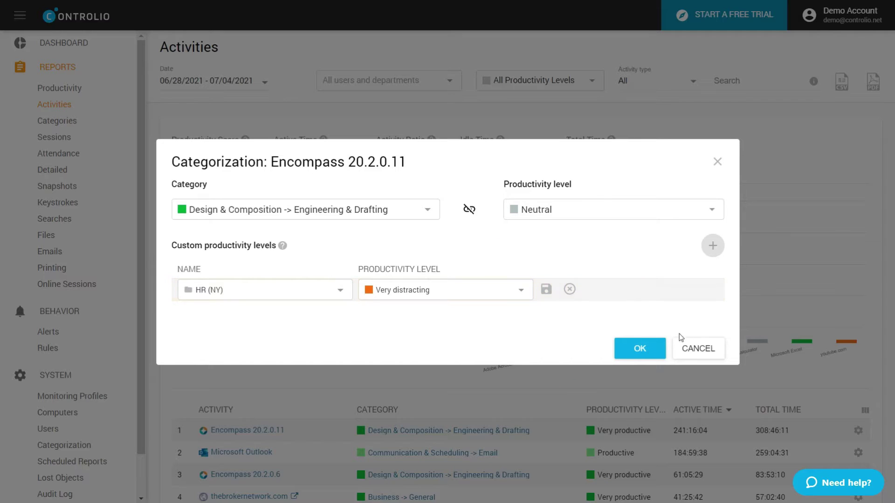
click(696, 349)
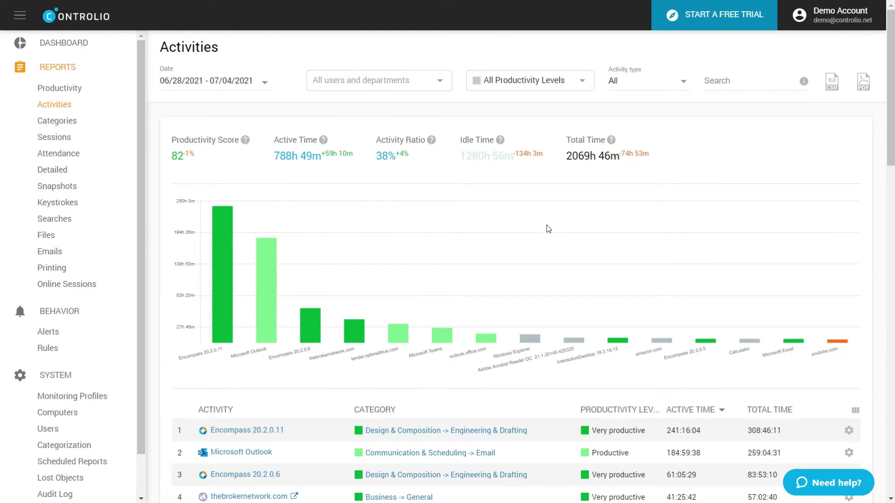
- Open the Encompass 20.2.0.11 activity details and scroll through the page
click(225, 433)
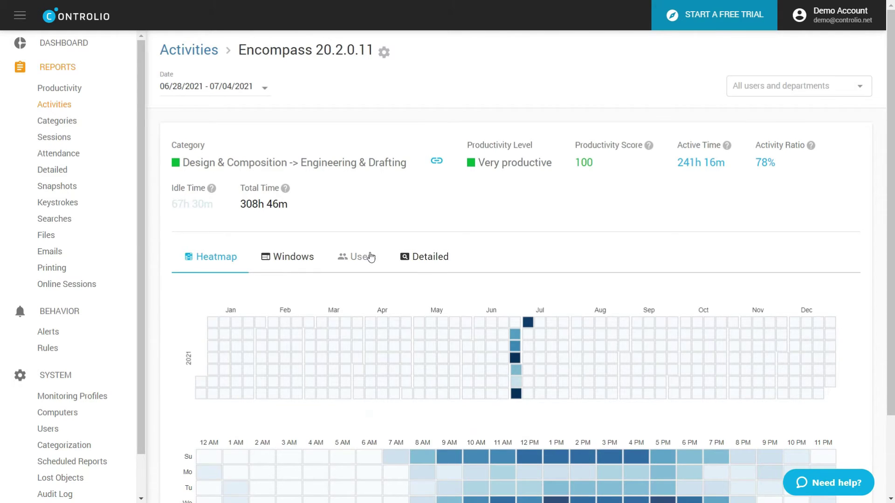
scroll(371, 258, down, 1)
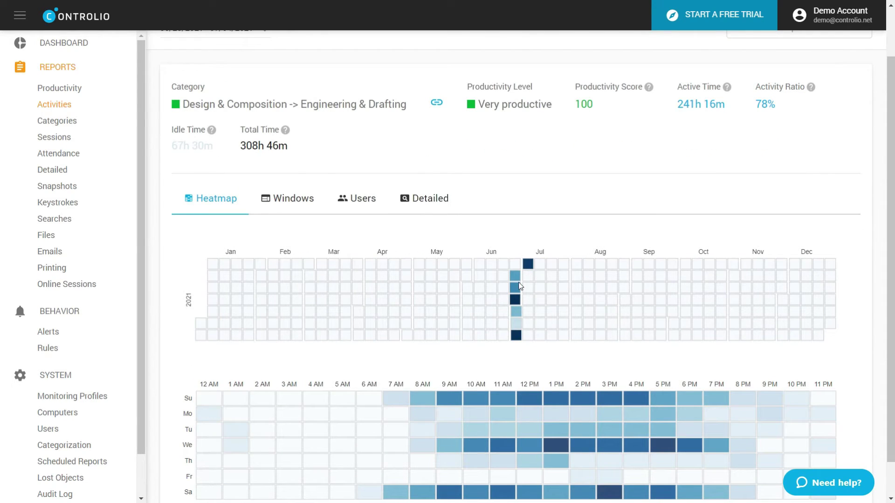
mouse_move(438, 399)
scroll(284, 234, up, 2)
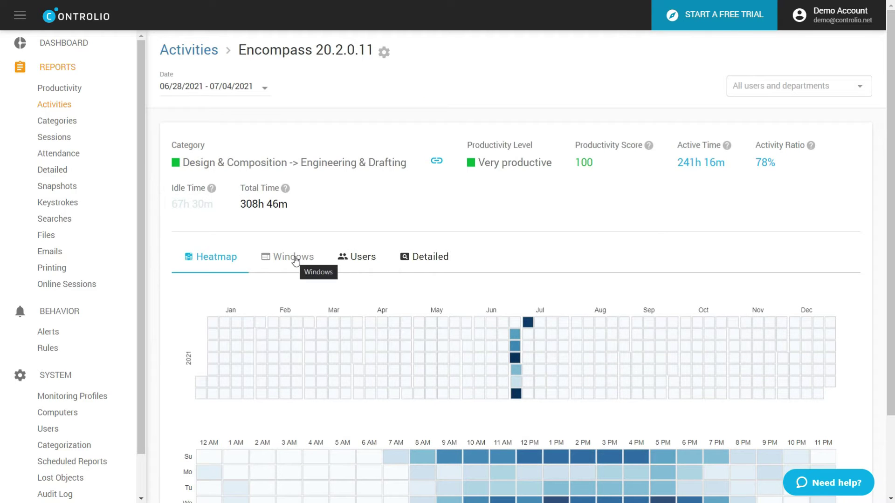
- Review its Windows, Users and Detailed tabs, then play the first entry's screen recording
click(295, 259)
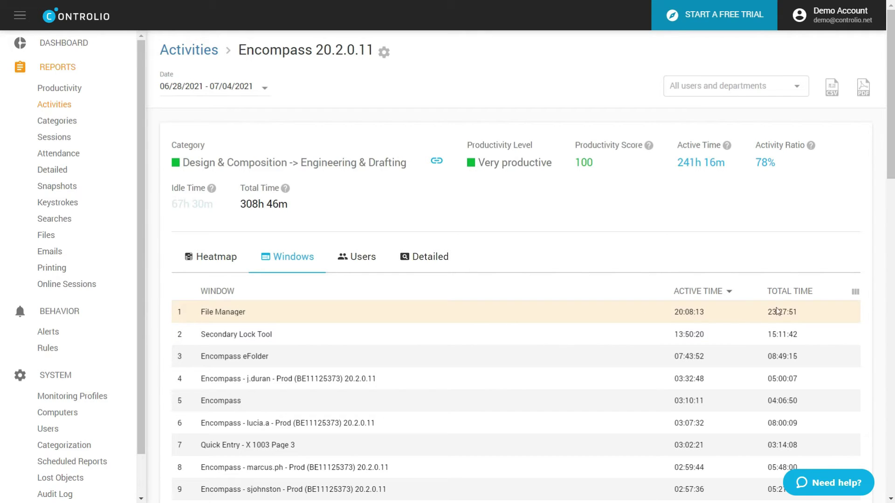
click(351, 259)
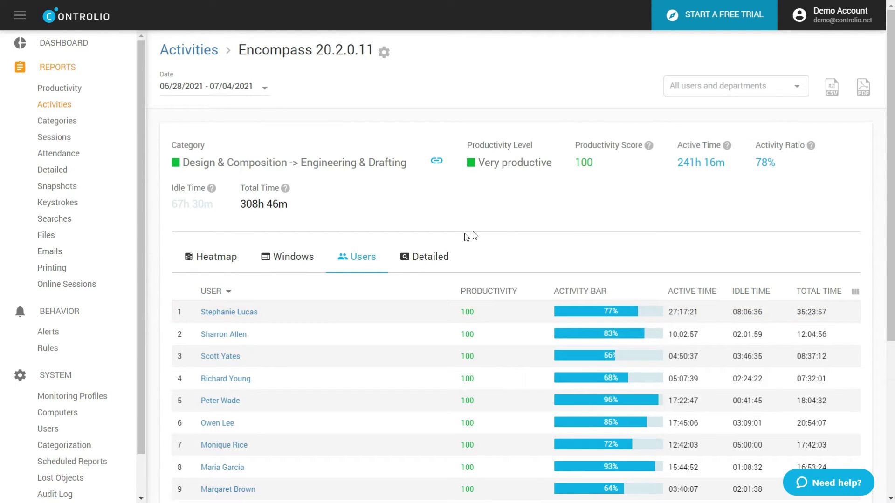
click(428, 259)
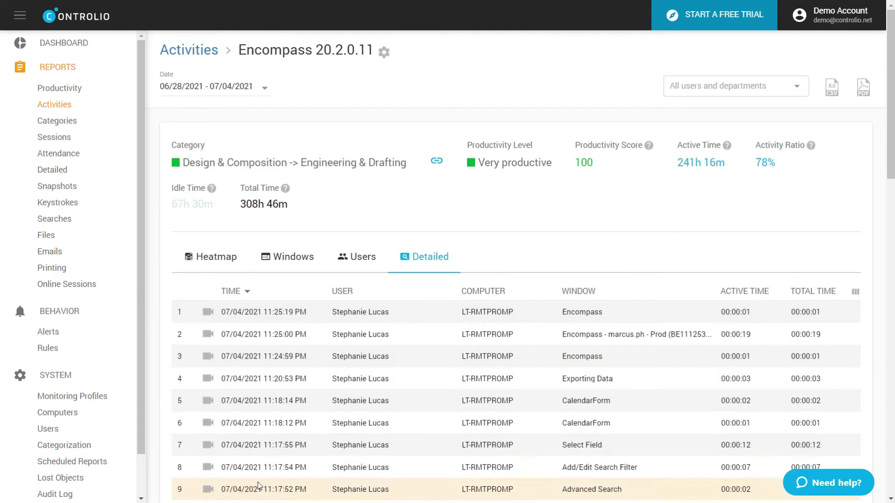
scroll(253, 402, down, 1)
scroll(235, 390, up, 1)
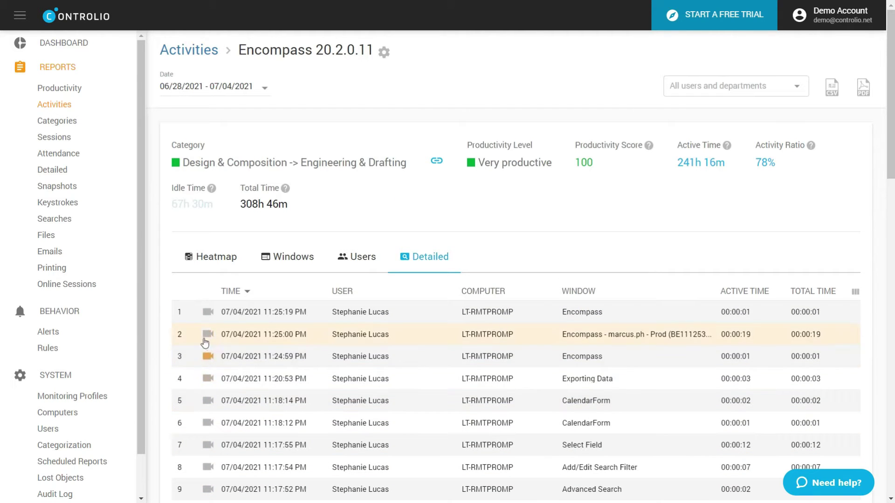
click(207, 312)
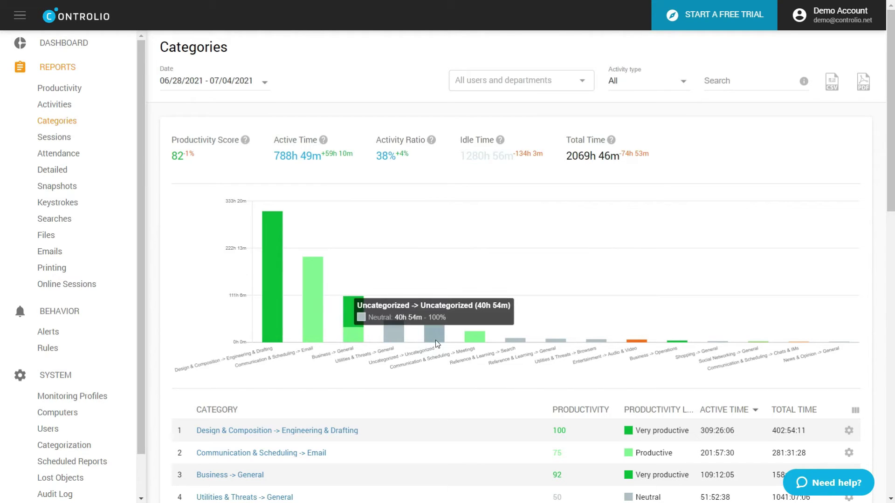
- In the Categories report, set Engineering & Drafting's productivity level to Neutral
scroll(225, 330, down, 5)
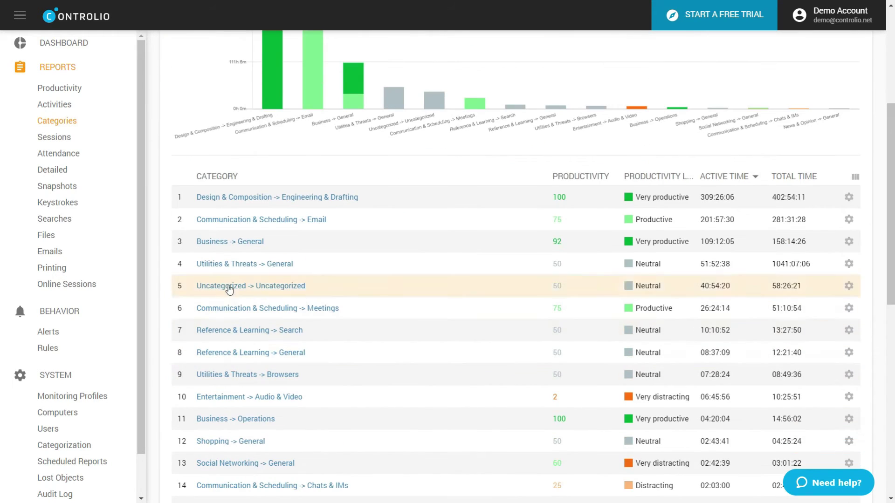
scroll(278, 281, up, 5)
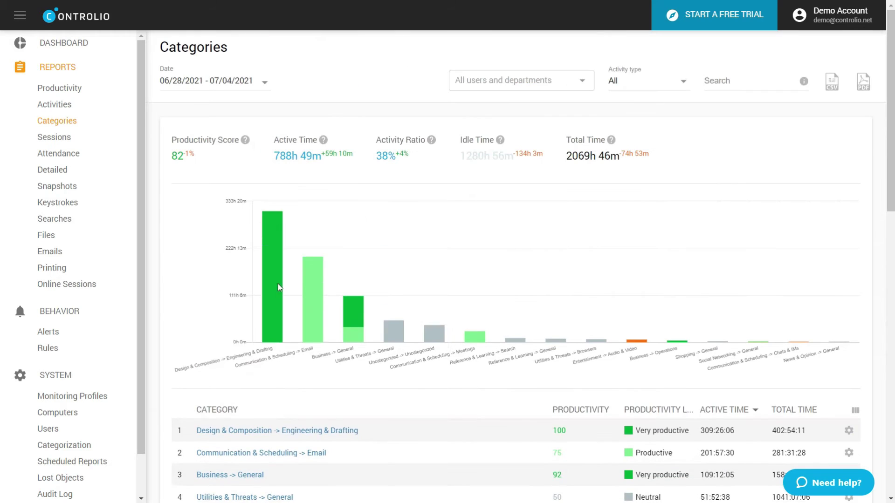
click(849, 433)
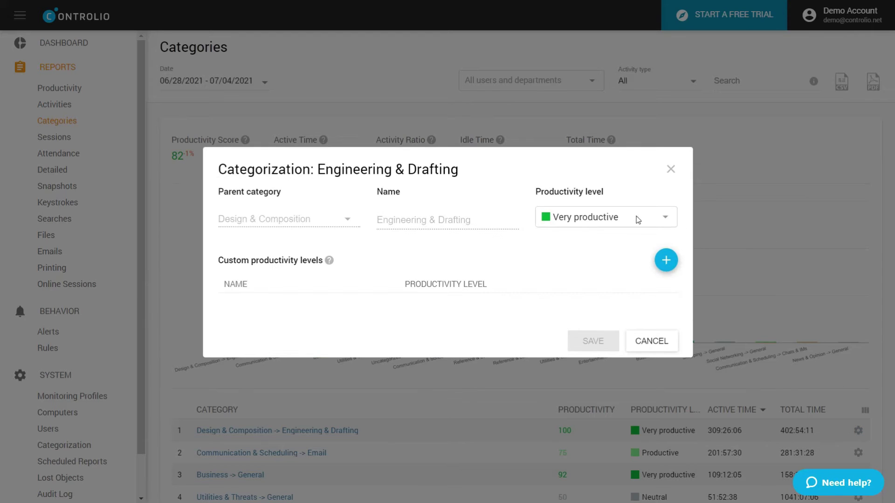
click(625, 217)
click(593, 278)
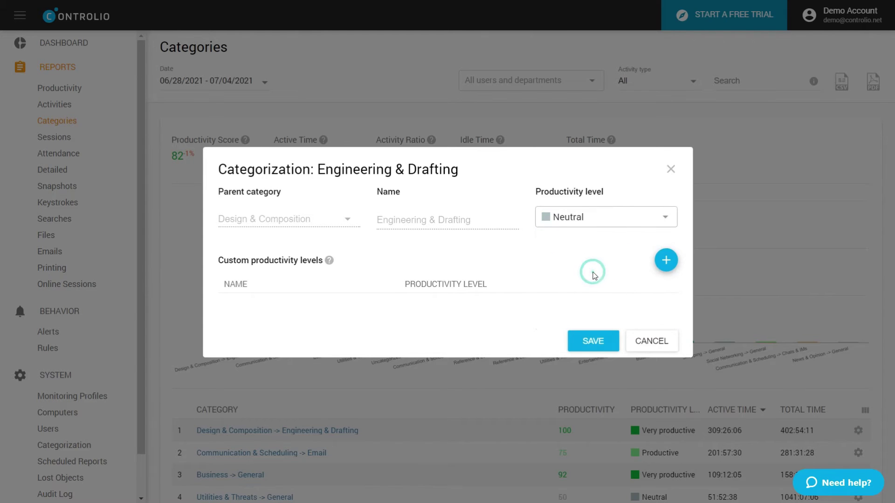
- Add a Very distracting override for IT (NY), then discard the changes
click(664, 261)
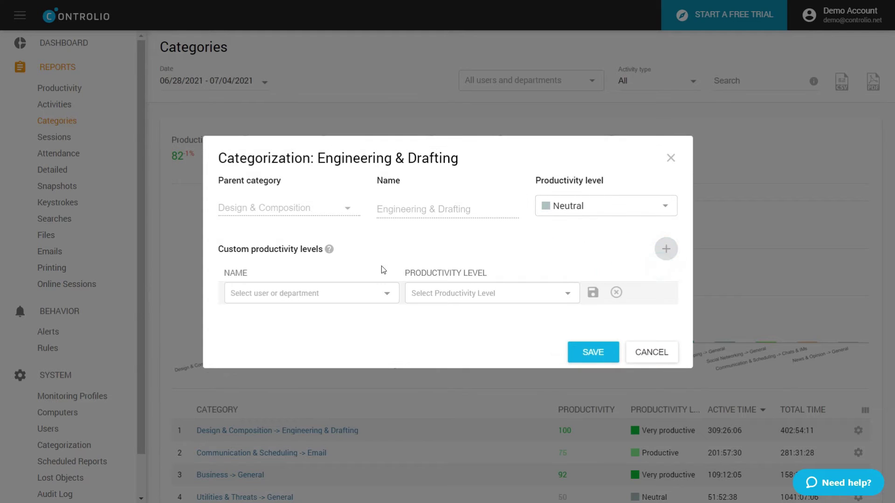
click(328, 293)
click(304, 380)
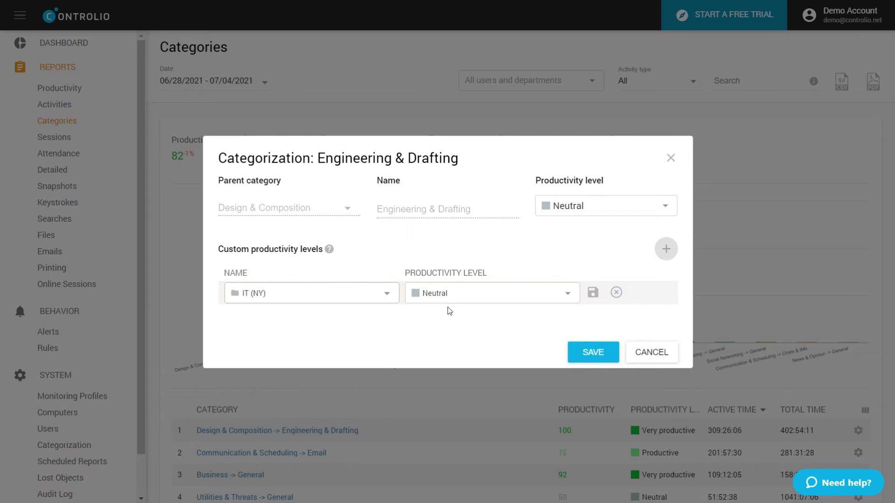
click(461, 299)
click(463, 313)
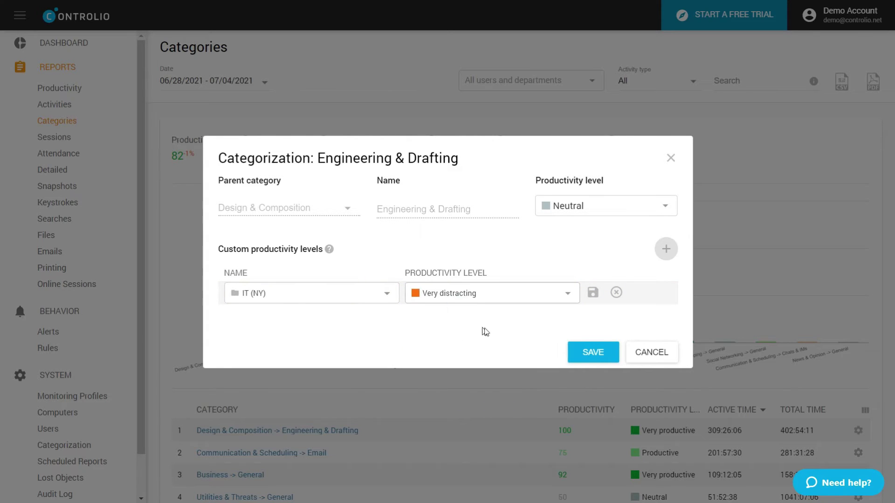
click(640, 352)
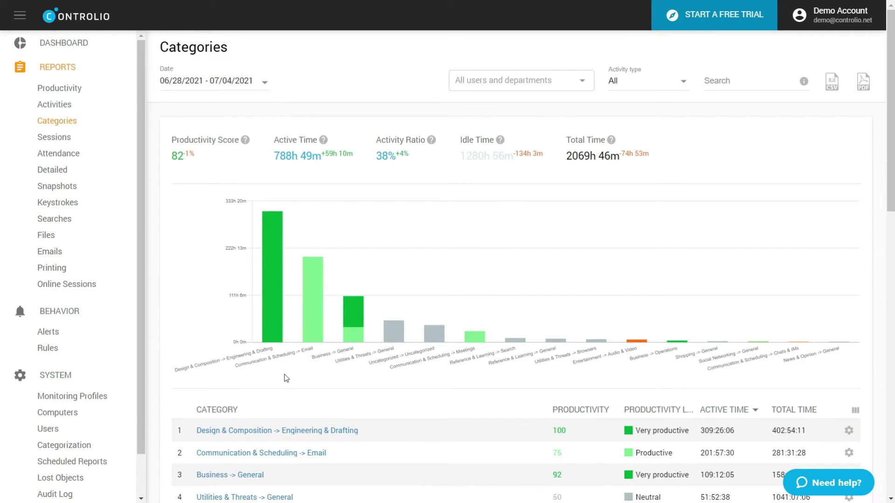
- View Engineering & Drafting's Users and Detailed tabs, then play the first entry's recording
click(230, 434)
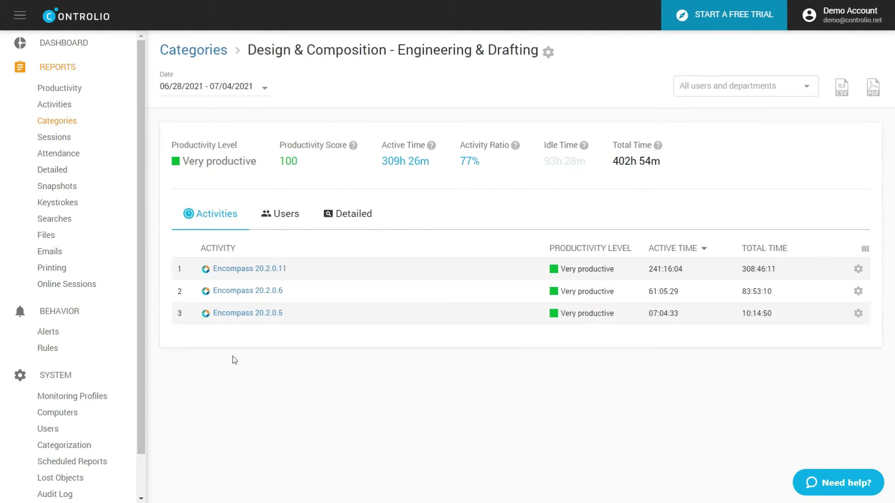
click(288, 213)
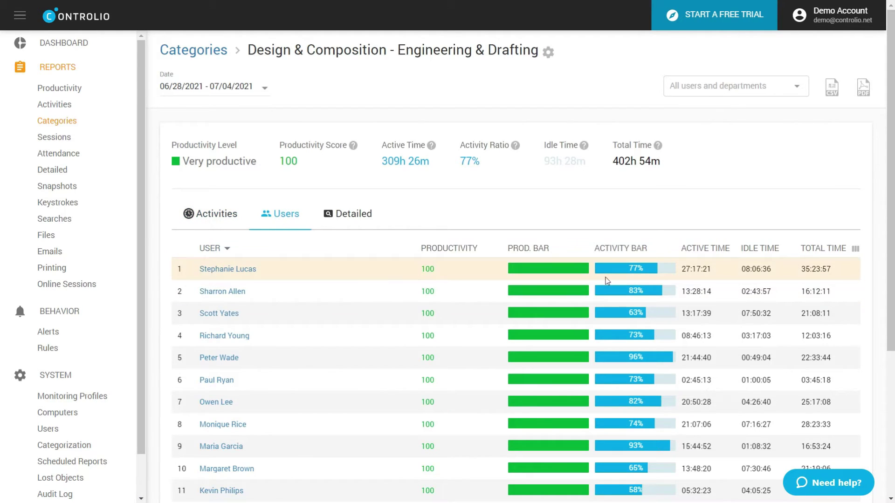
click(334, 219)
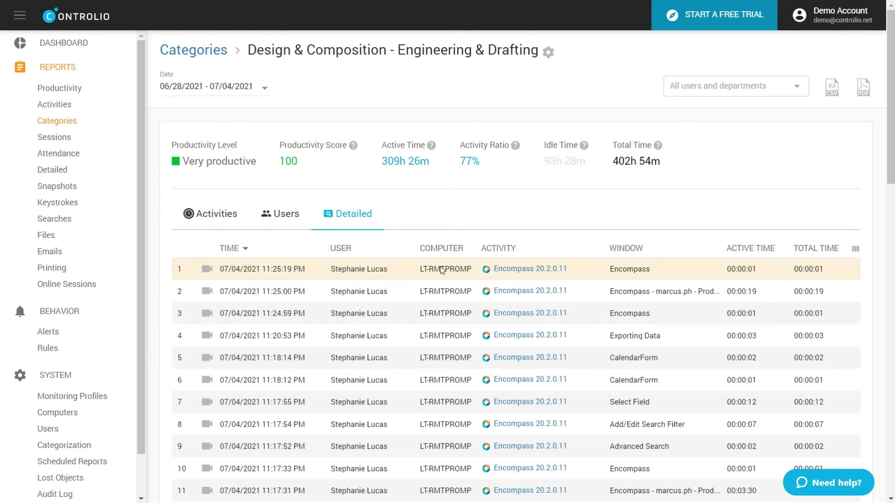
click(207, 269)
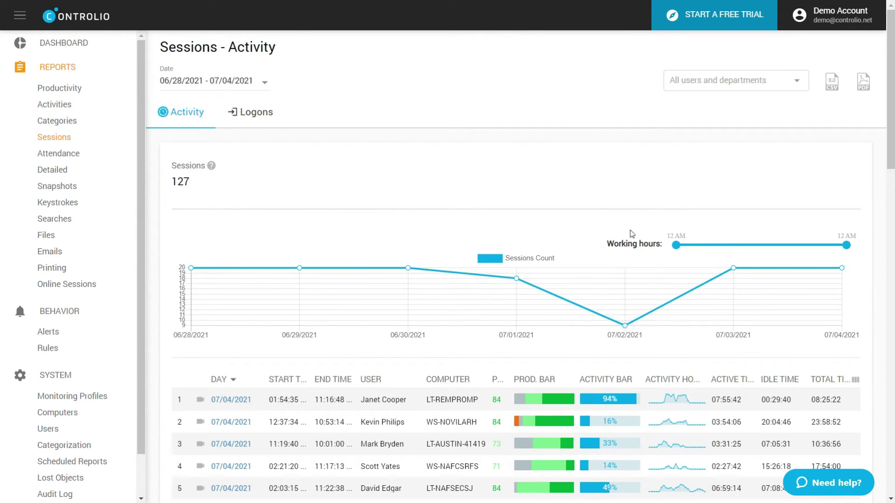
- Narrow the Sessions working hours to 5 AM–4 PM, then move the start back to 12 AM
drag(675, 245, 711, 245)
mouse_move(846, 245)
mouse_down()
mouse_move(790, 245)
mouse_move(846, 245)
mouse_up()
drag(711, 245, 673, 245)
- On the Logons tab, play the newest logon's screen recording and close the player
click(251, 114)
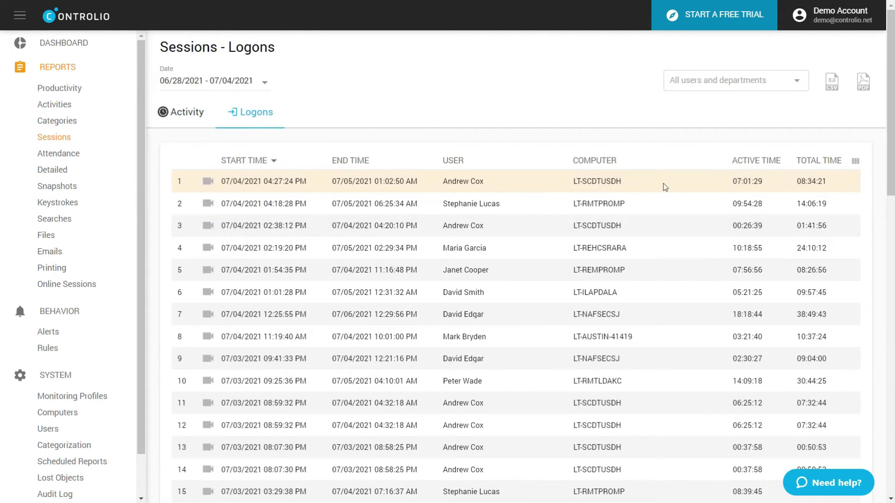
scroll(677, 209, down, 3)
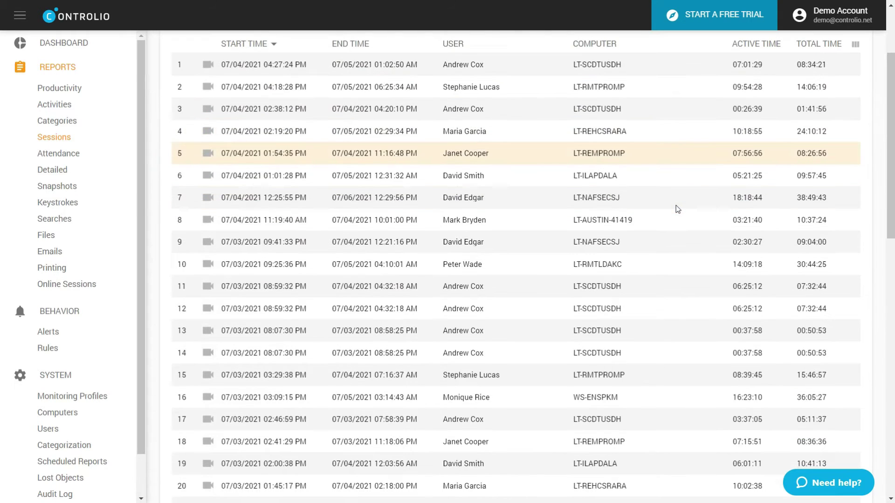
scroll(677, 210, up, 3)
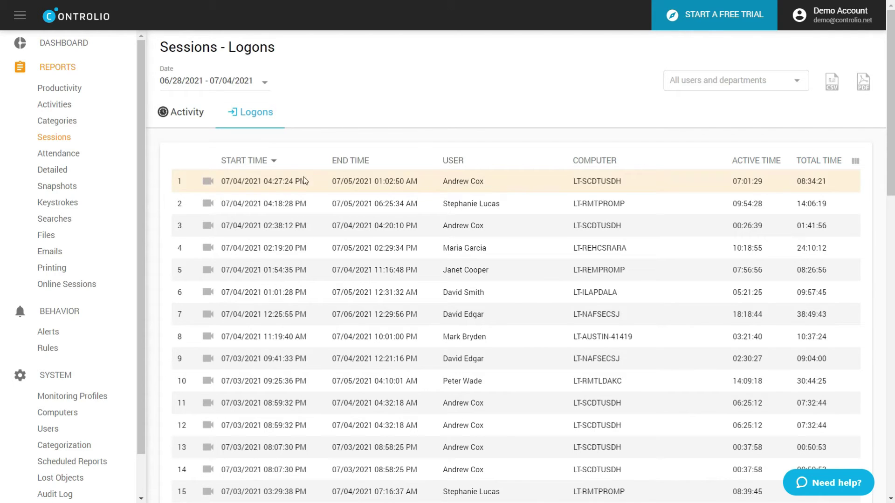
click(209, 182)
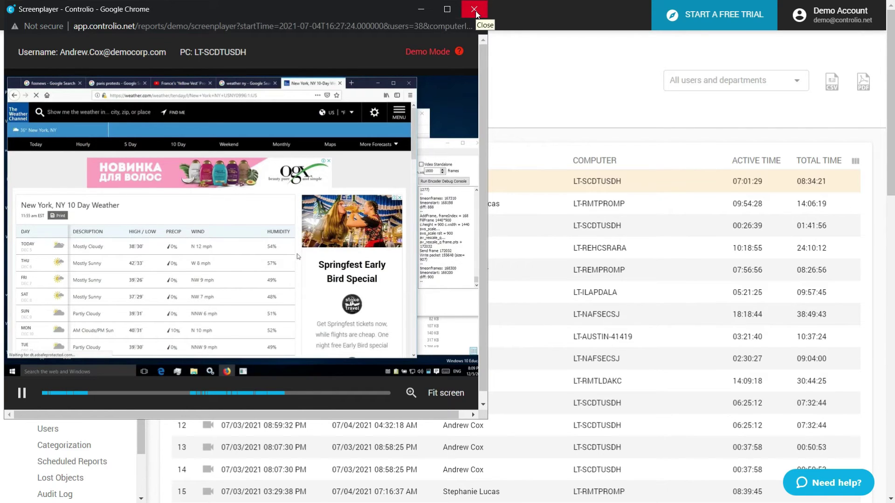
click(476, 12)
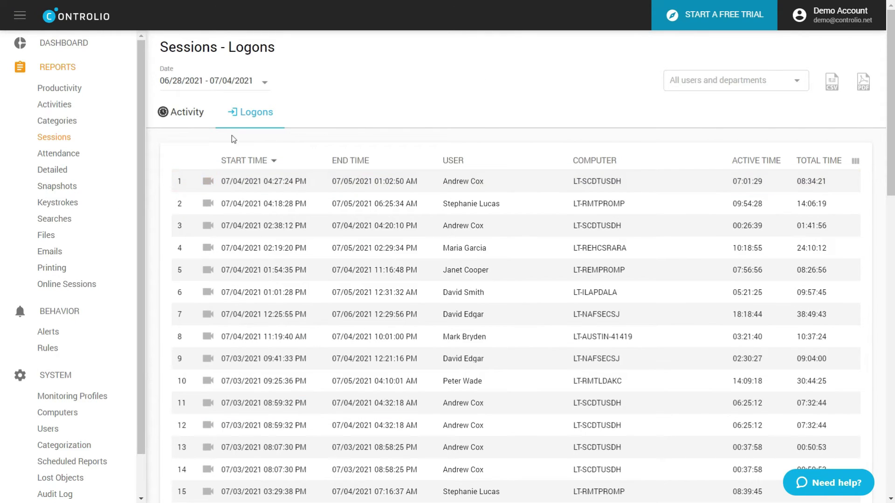
- Open the Attendance report and move its date from 06/10/2021 to 06/11/2021
click(63, 157)
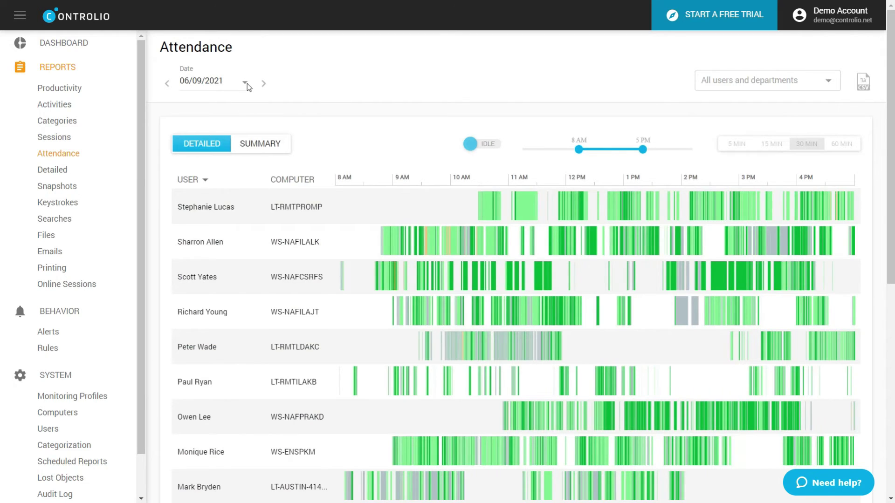
click(246, 83)
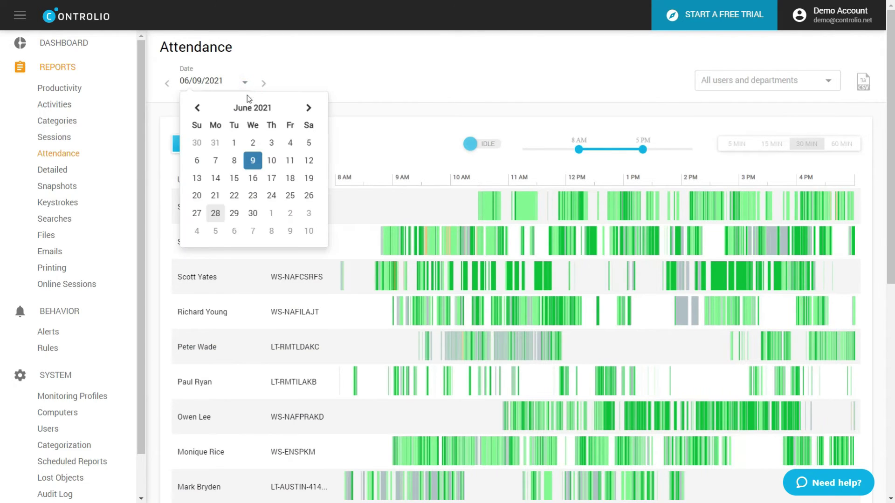
click(269, 167)
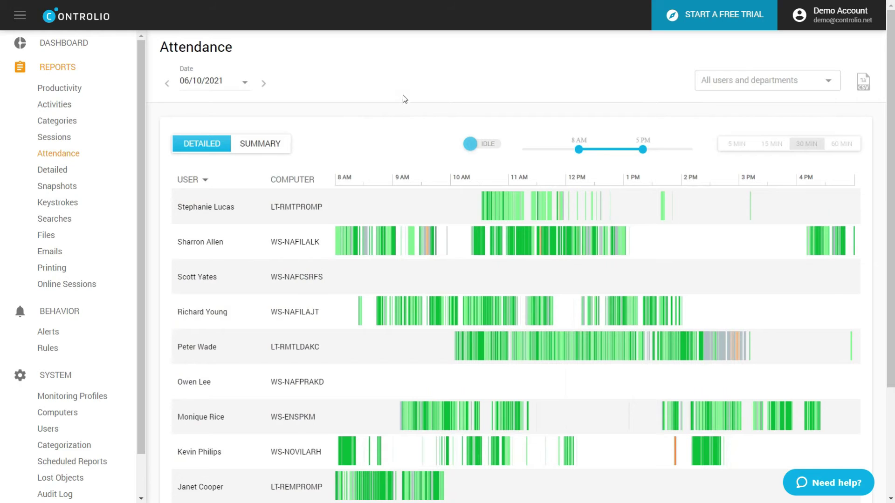
click(263, 84)
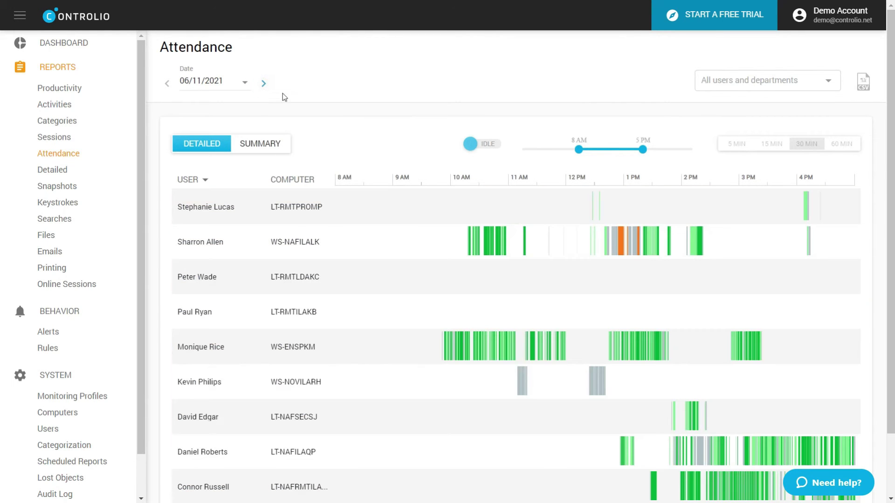
- Browse the users and departments list, then close it
click(747, 80)
scroll(752, 122, down, 3)
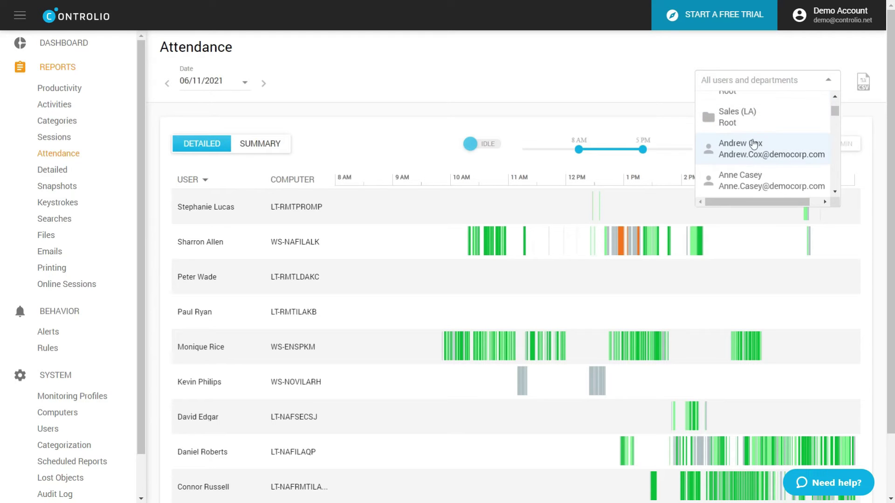
click(734, 55)
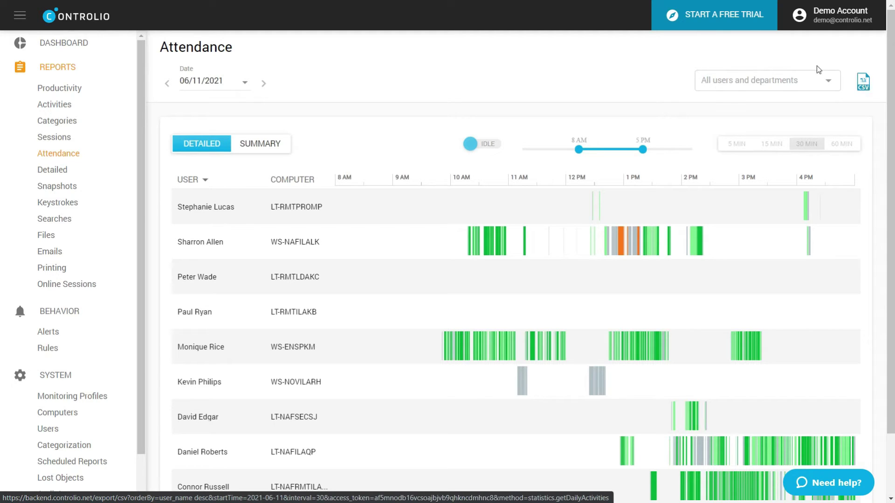
- Stretch the Attendance timeline range, settling on a 5 AM start
drag(579, 149, 521, 150)
mouse_move(642, 148)
mouse_down()
mouse_move(701, 148)
mouse_move(649, 153)
mouse_up()
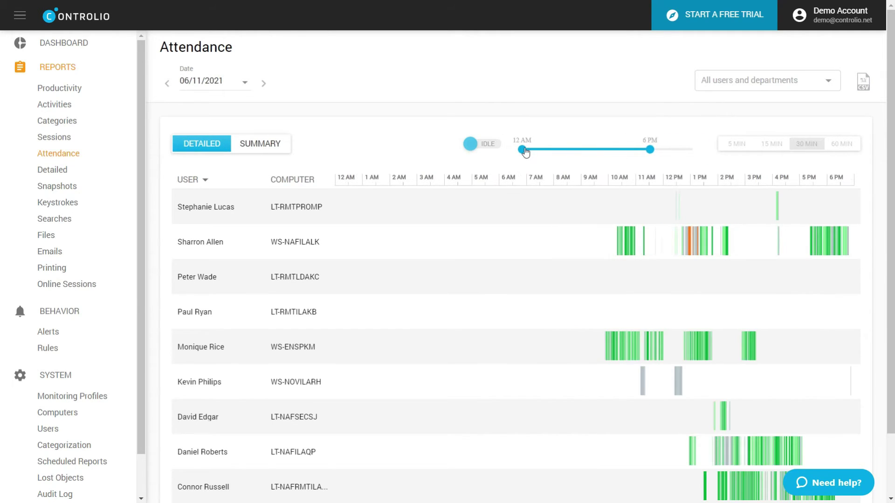
drag(522, 149, 558, 150)
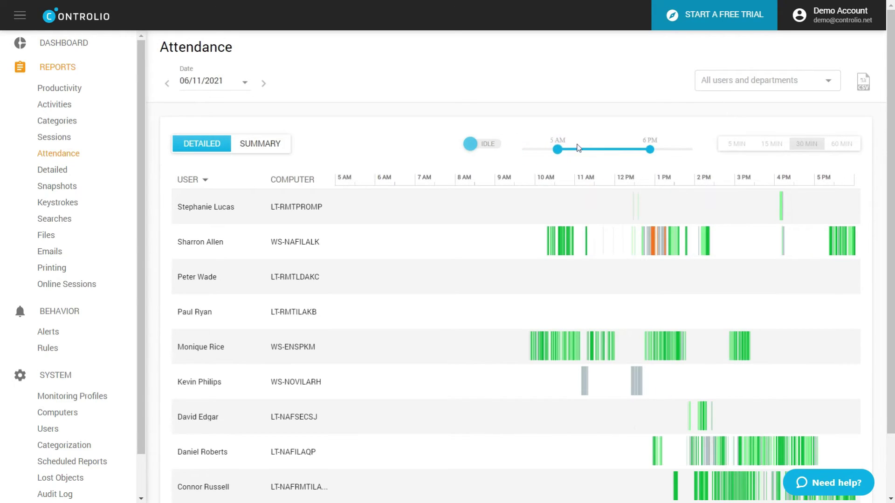
- Toggle IDLE periods on and off, leaving idle time hidden, and inspect the user timelines
click(487, 144)
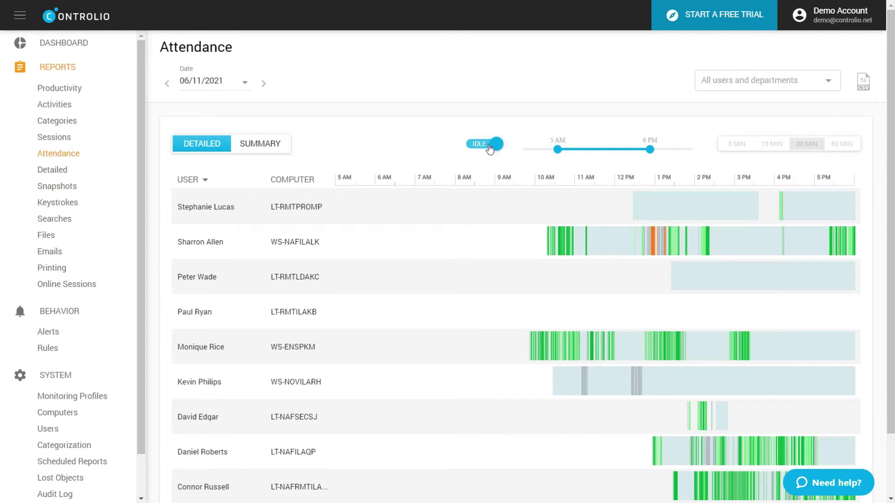
click(489, 149)
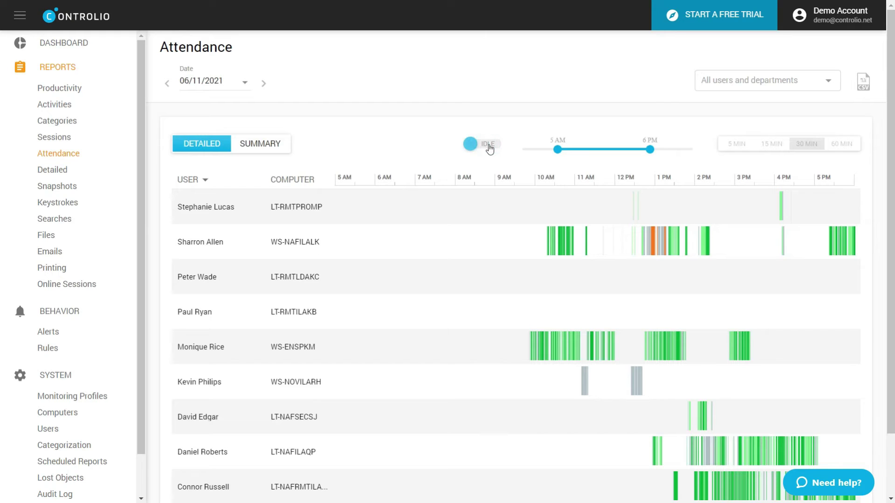
click(489, 148)
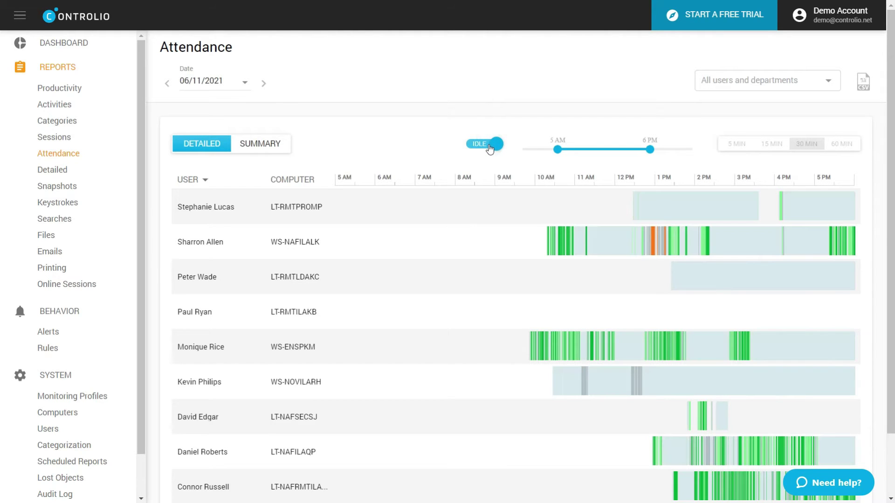
click(489, 149)
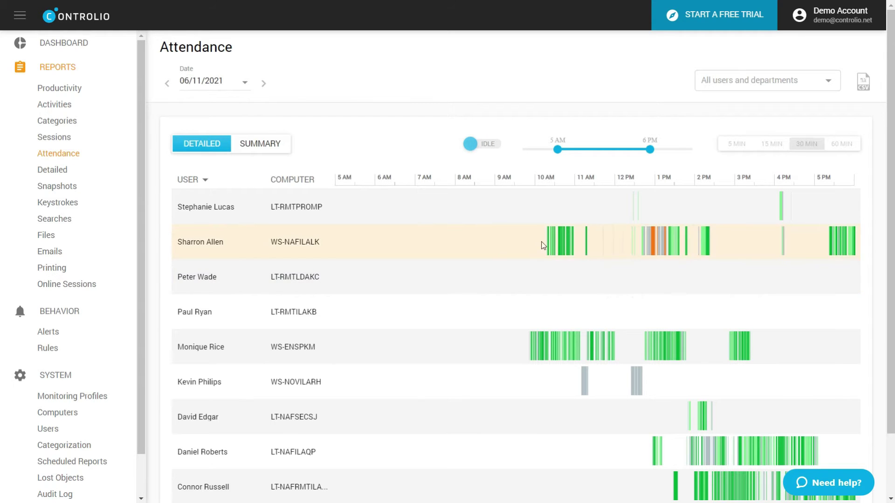
mouse_move(554, 244)
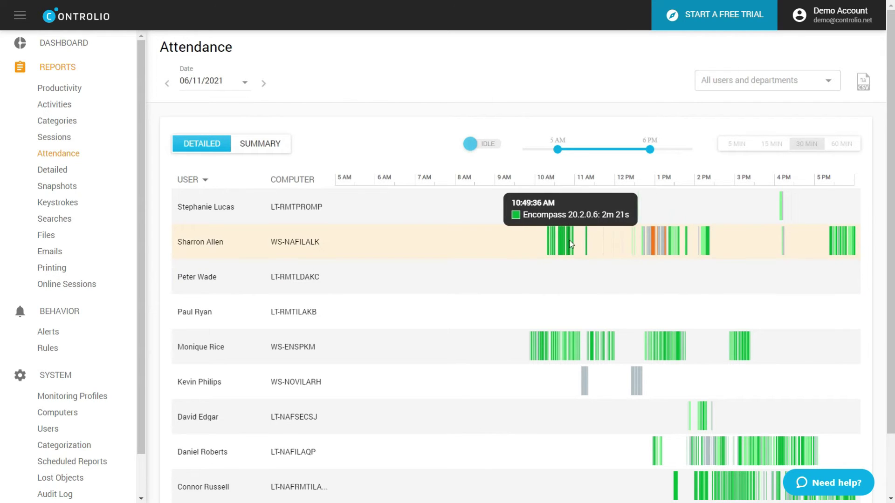
mouse_move(587, 244)
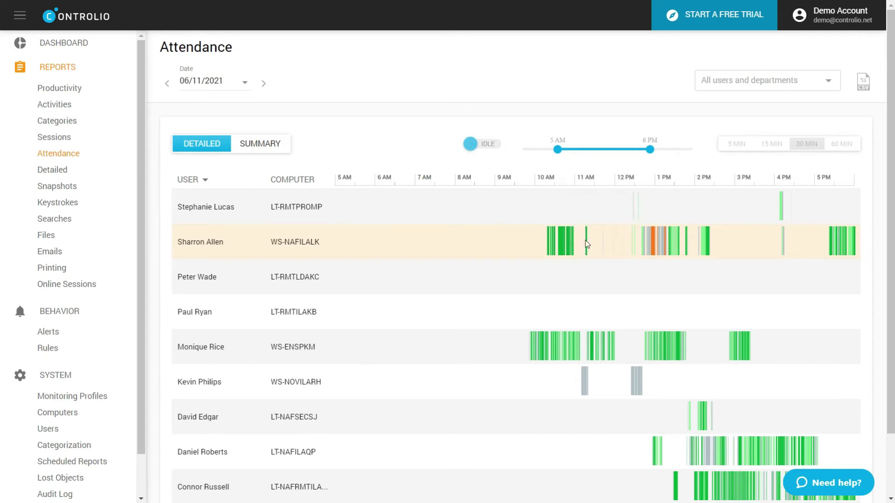
mouse_move(655, 247)
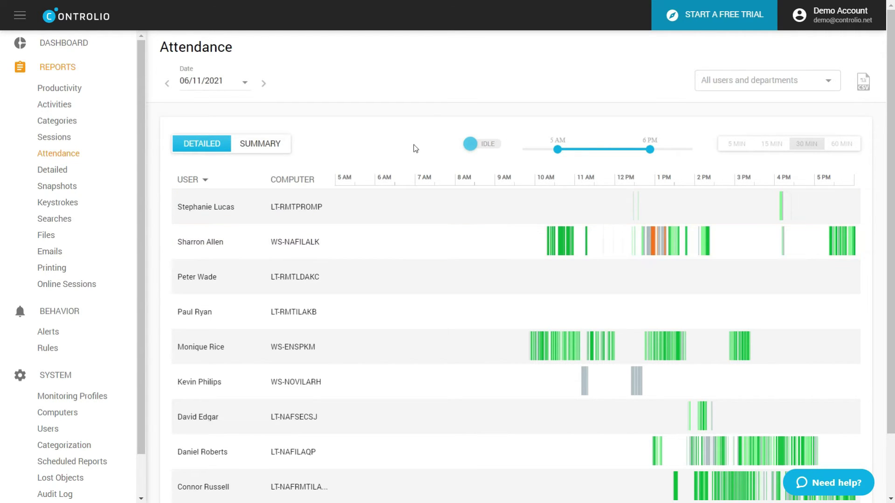
- Switch Attendance to SUMMARY, try 15, 5 and 60 MIN intervals, then settle on 30 MIN
click(274, 145)
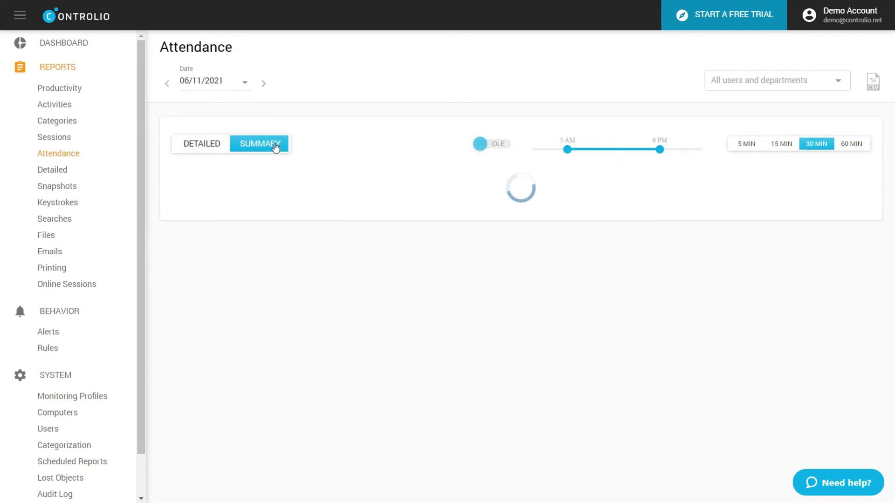
click(773, 146)
click(742, 144)
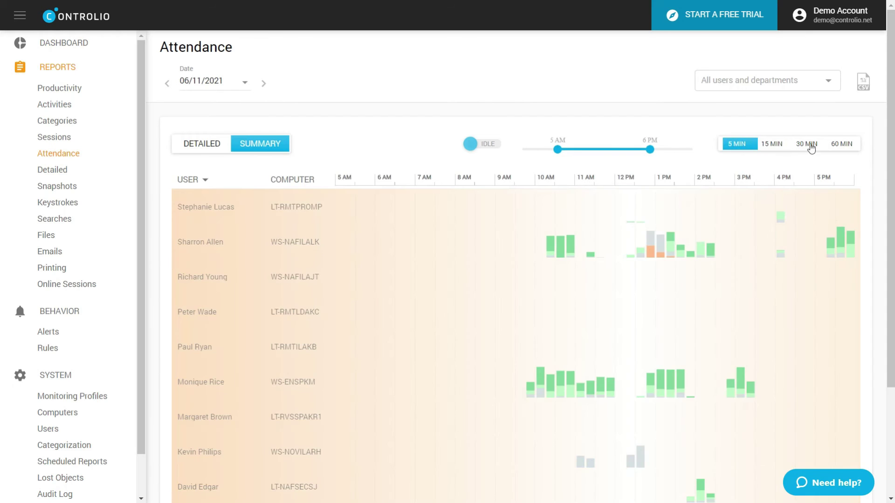
click(841, 144)
click(806, 144)
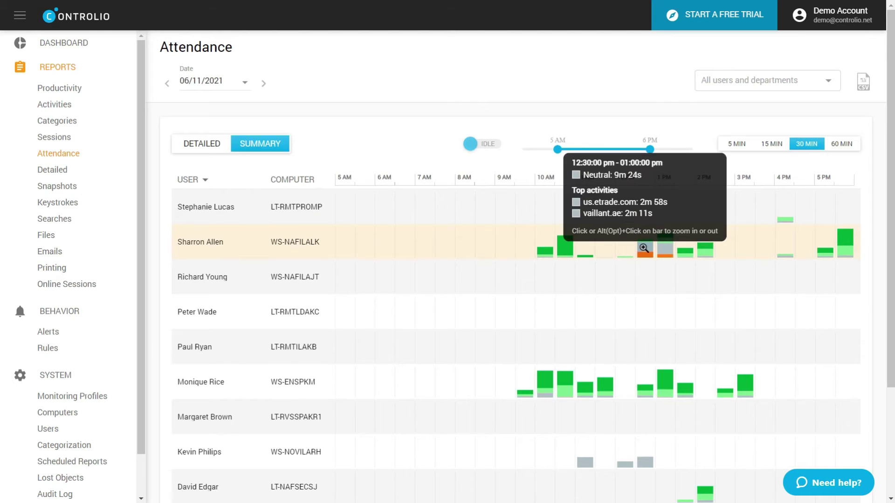
mouse_move(668, 257)
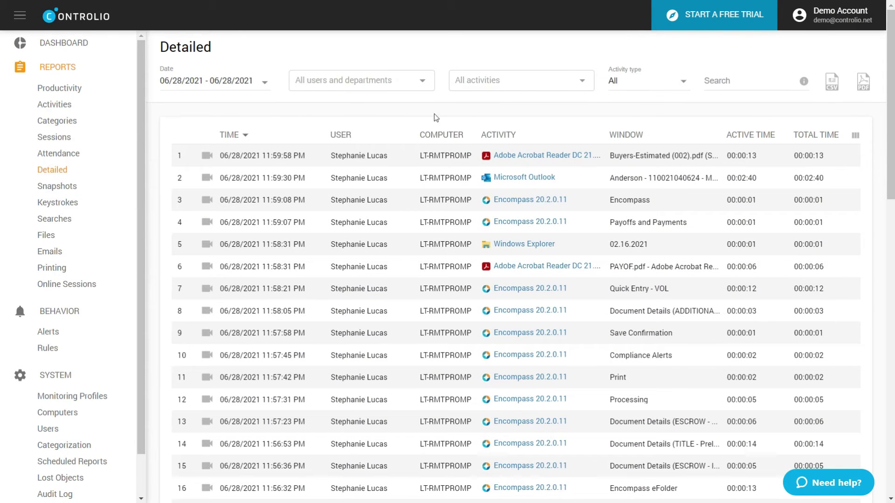
- Cycle Activity type through Applications and Websites back to All, then play row 1's recording
click(651, 83)
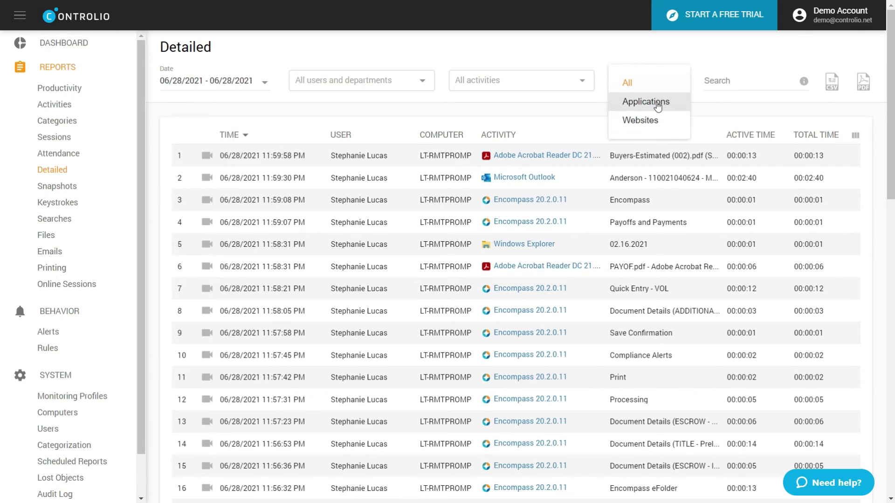
click(657, 106)
click(653, 84)
click(652, 120)
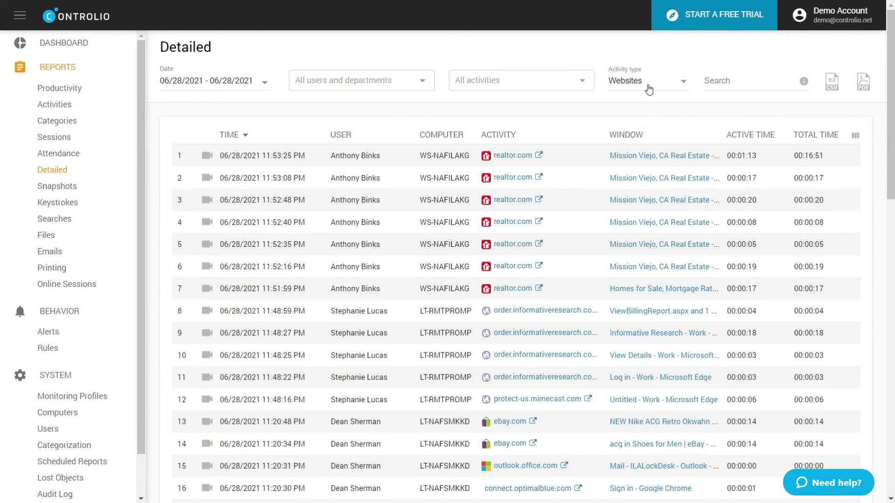
click(648, 87)
click(645, 85)
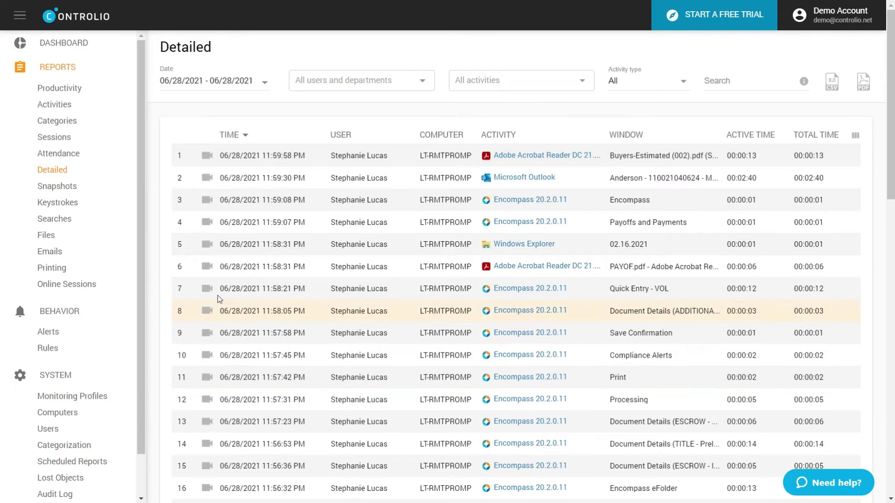
click(208, 156)
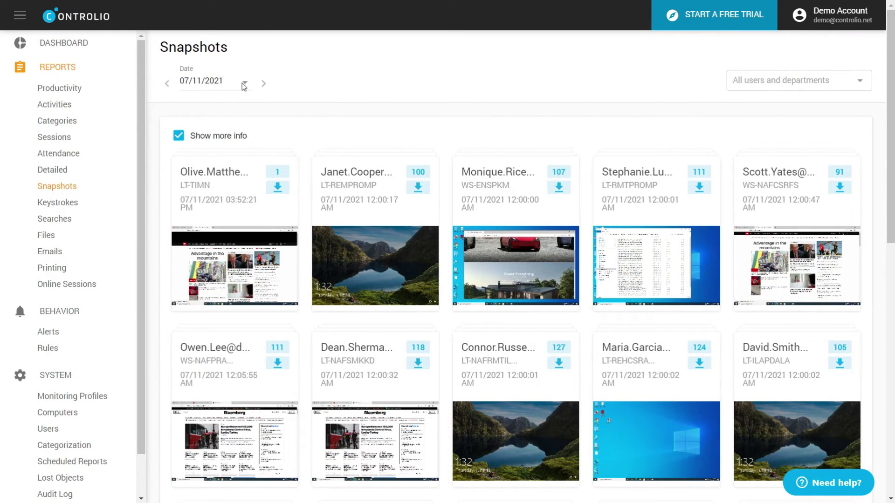
- Check the Snapshots date is 07/11/2021 and browse the users and departments list
click(243, 83)
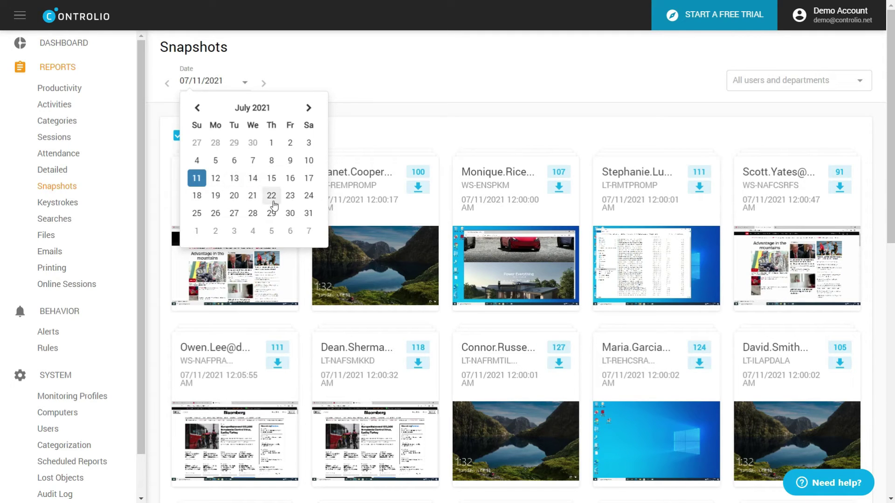
click(247, 82)
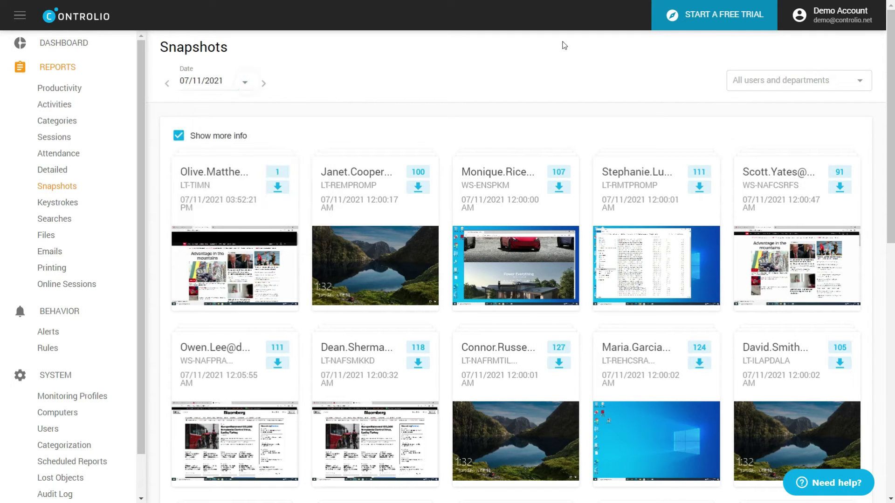
click(769, 78)
scroll(769, 140, down, 6)
scroll(767, 182, up, 2)
scroll(769, 186, up, 3)
click(616, 49)
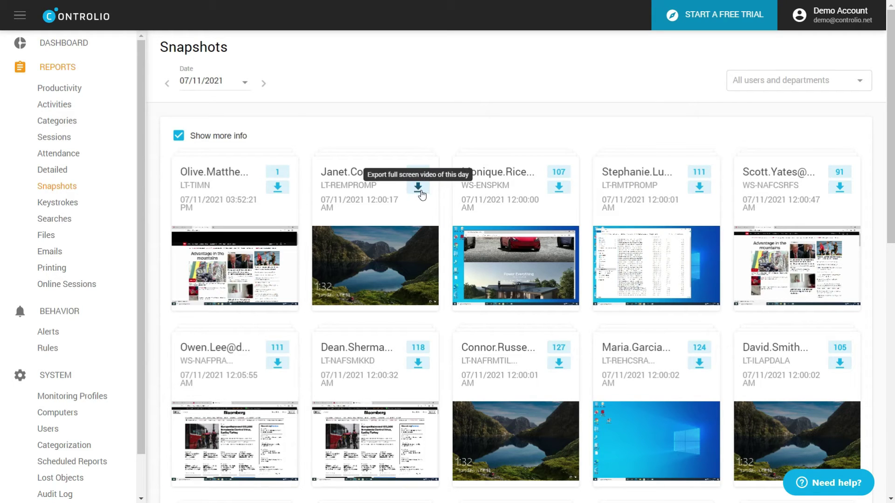
- Play the second user's screen video, then view one user's snapshots and return to the overview
click(373, 244)
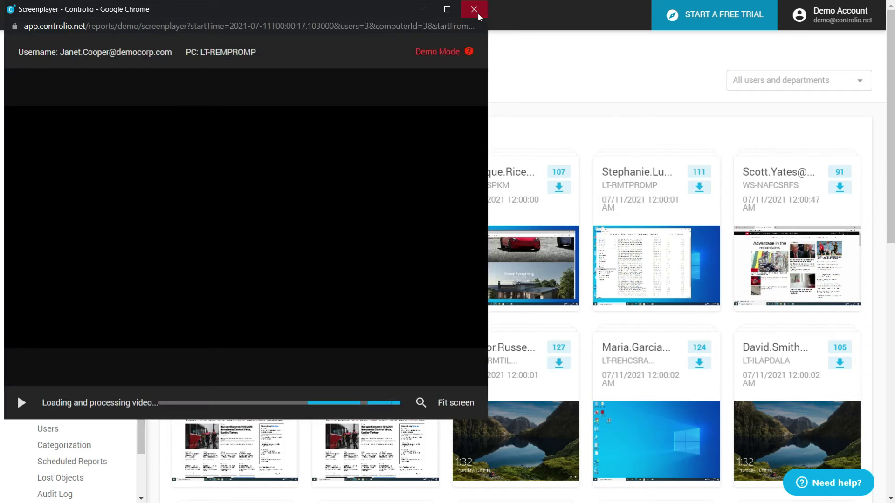
click(475, 11)
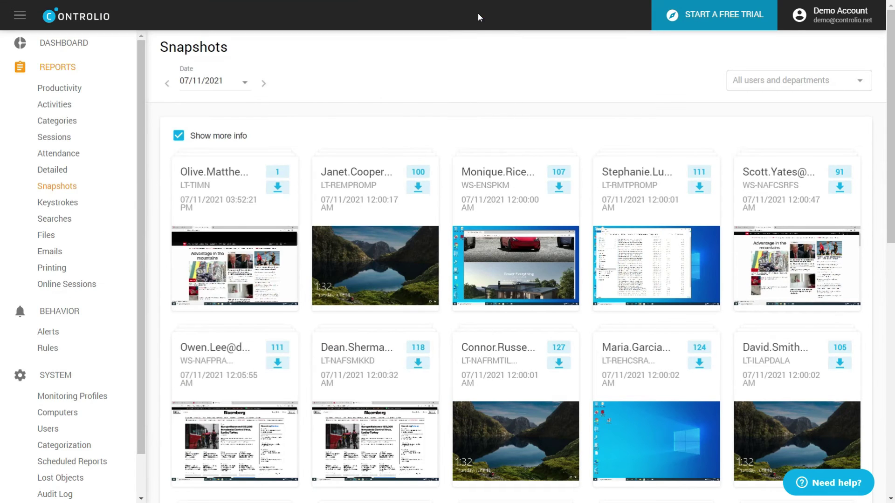
click(482, 187)
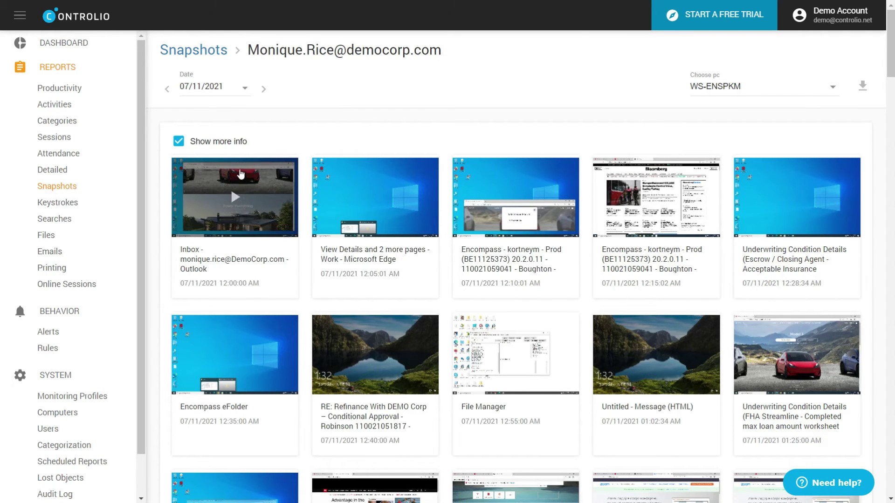
click(214, 50)
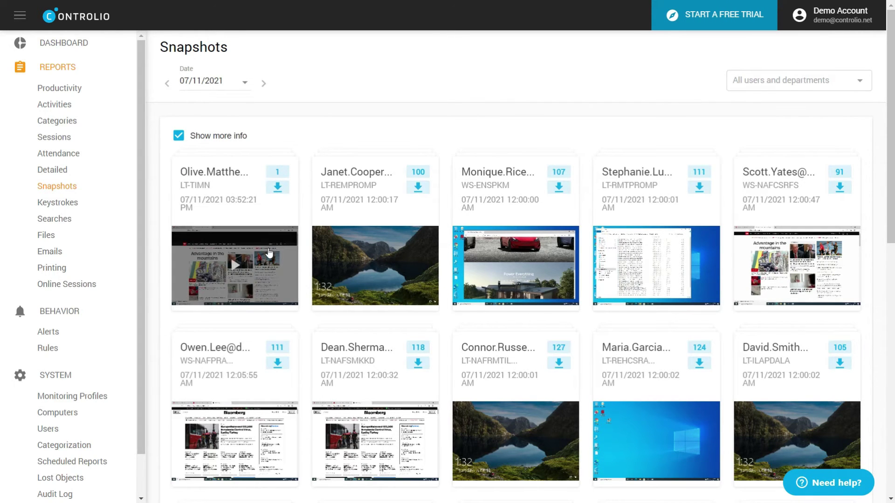
scroll(268, 252, down, 2)
scroll(270, 252, up, 2)
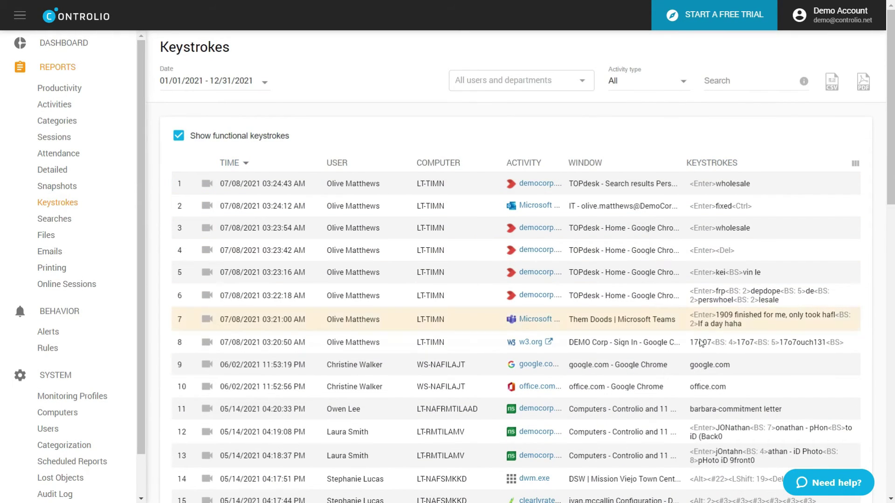
- Preview the first keystroke's recording, toggle Show functional keystrokes off and on twice, then open Searches
click(206, 184)
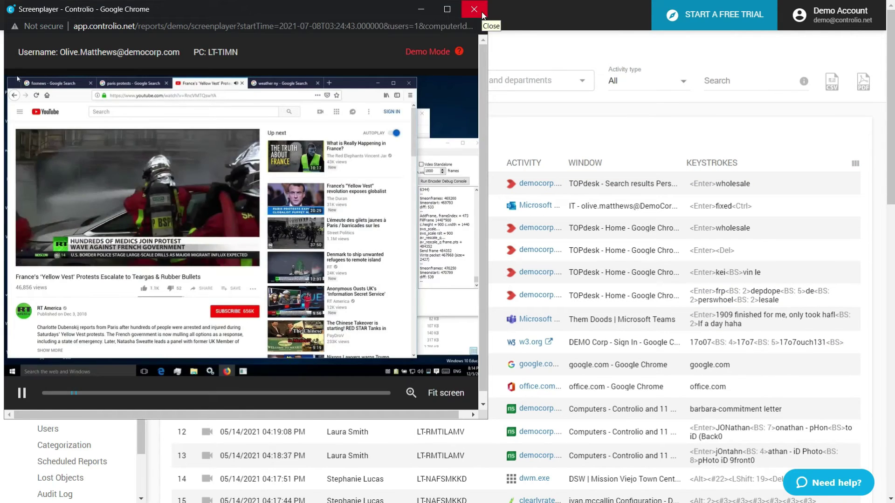
click(477, 12)
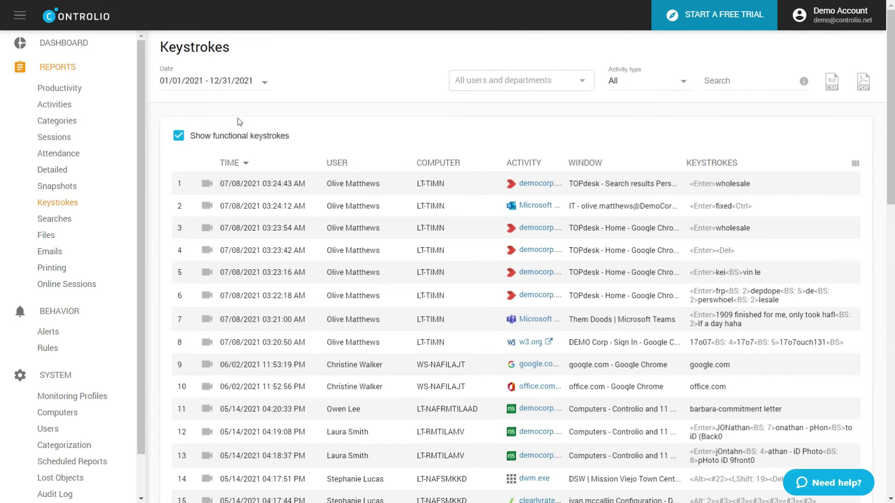
click(225, 137)
click(225, 137)
click(225, 138)
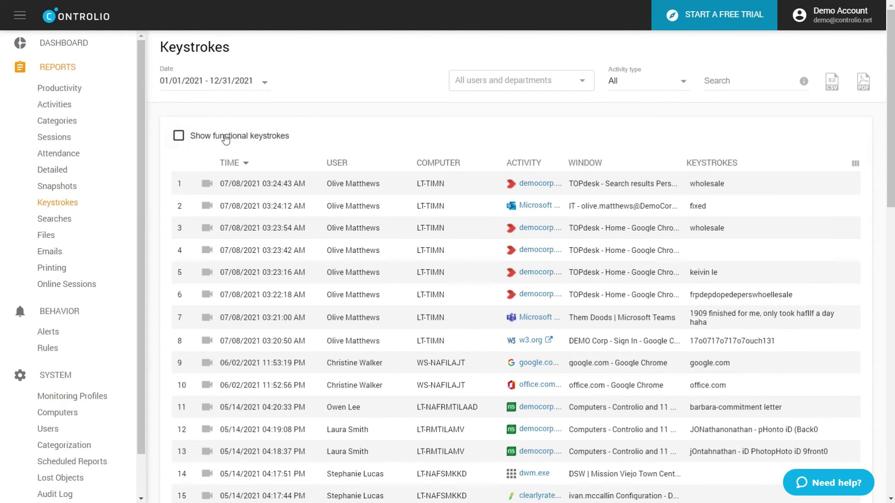
click(226, 137)
click(48, 220)
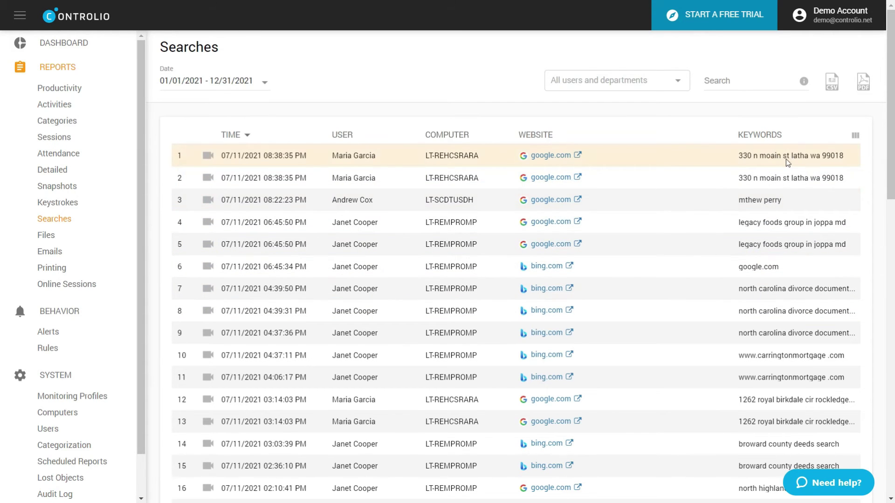
- Play the screen recording behind the first search entry from its camera icon
click(207, 158)
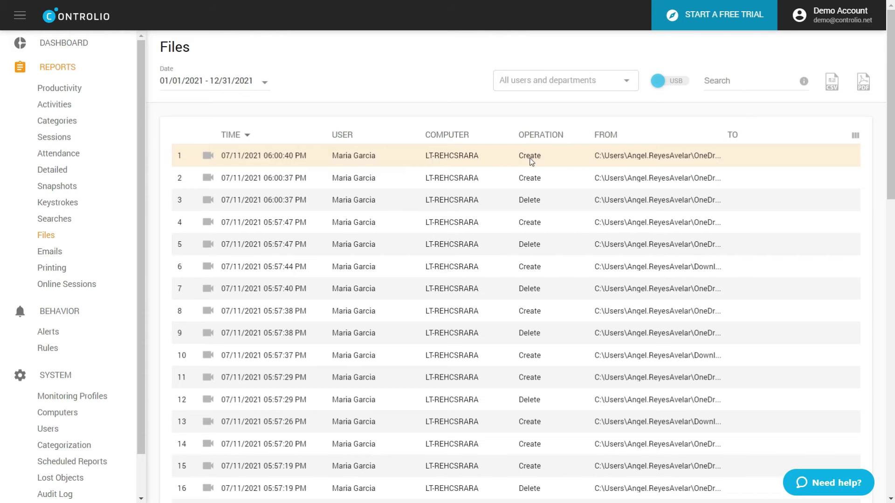
- Scroll the Files report, then play and close the first file operation's recording
scroll(550, 366, down, 5)
scroll(551, 369, down, 4)
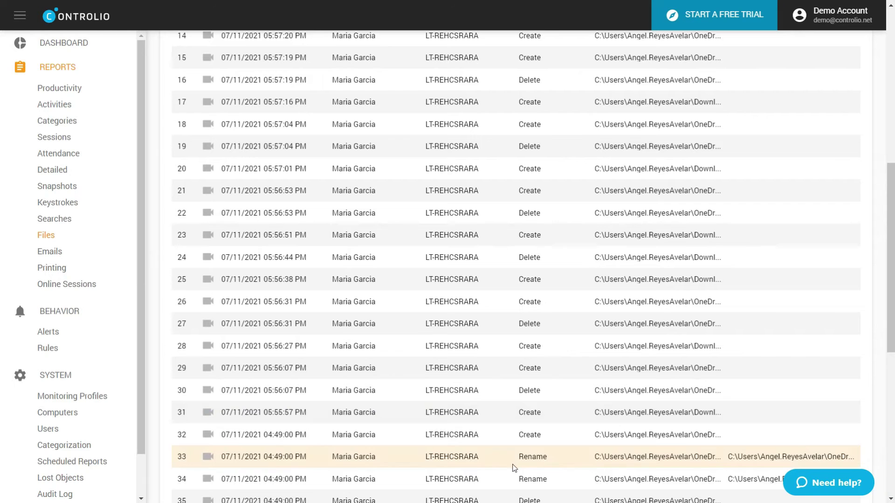
scroll(566, 464, up, 9)
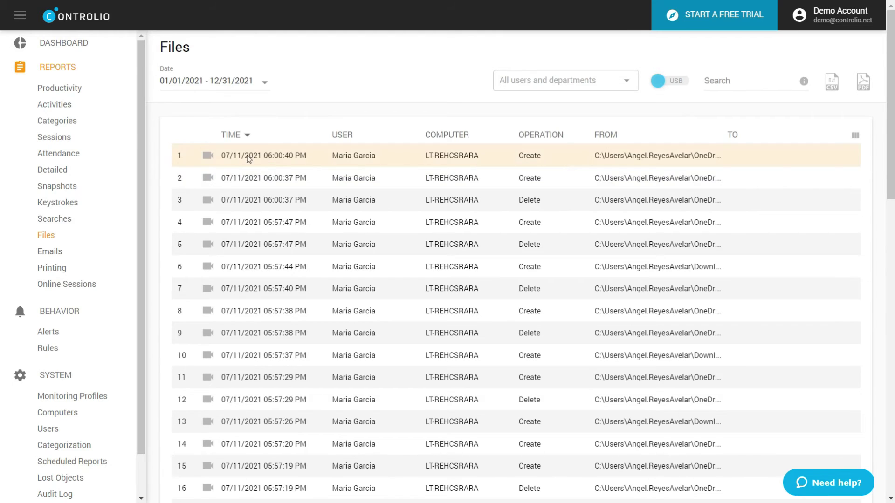
click(206, 157)
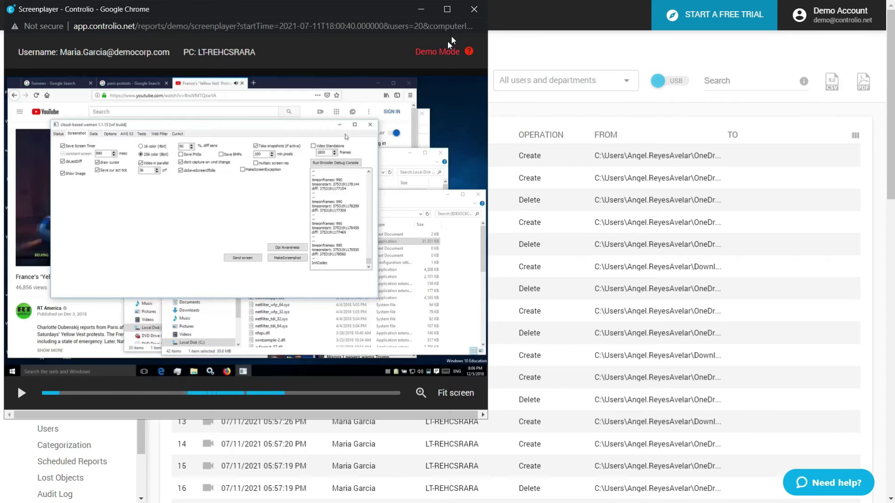
click(473, 9)
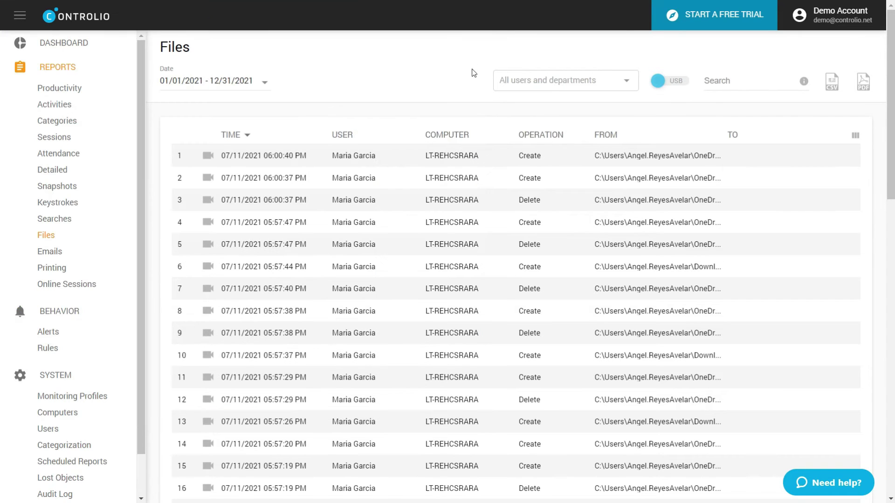
- Toggle the USB filter on, off and on again, leaving only USB removable media operations
click(665, 88)
click(667, 83)
click(667, 83)
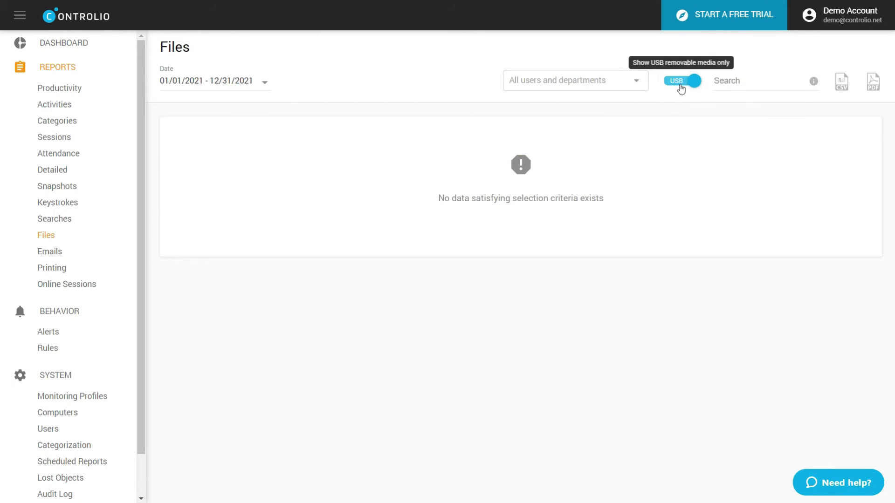
click(49, 252)
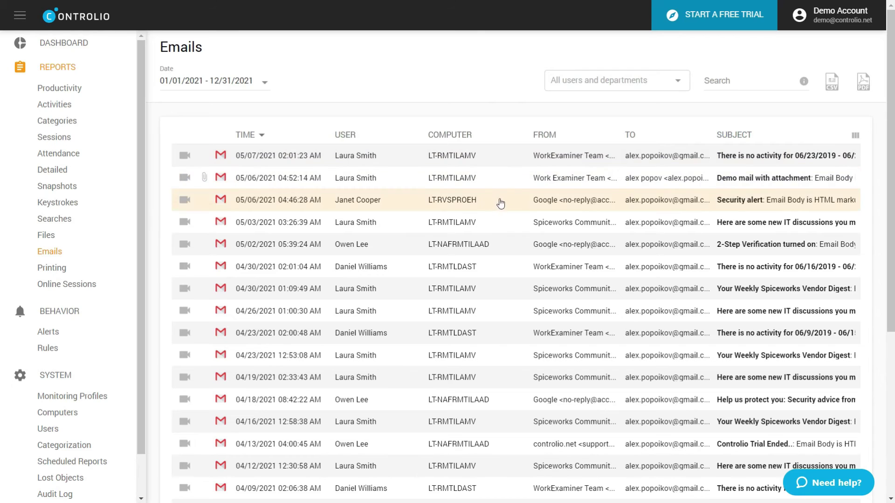
- View the first captured email's details, then close them
click(419, 160)
scroll(443, 225, down, 10)
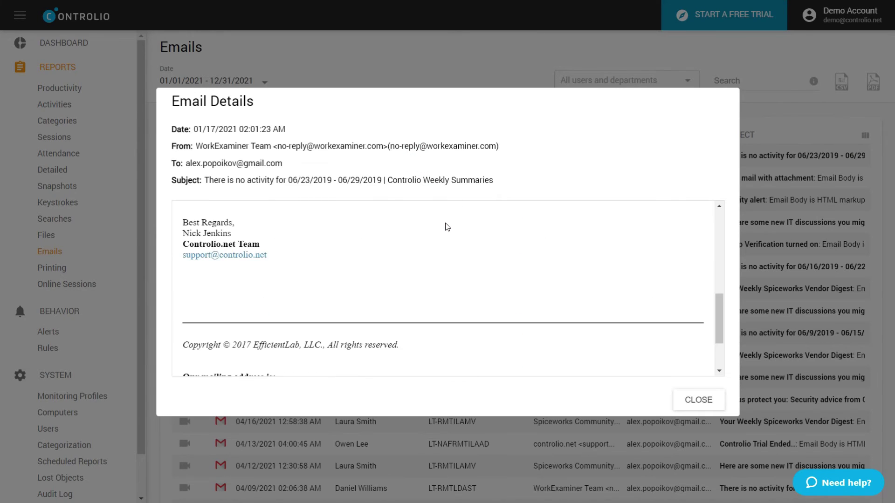
scroll(443, 226, up, 10)
key(Escape)
- Open the 'Demo mail with attachment' email, list its '1 files' attachment, then play row 1's recording
click(215, 175)
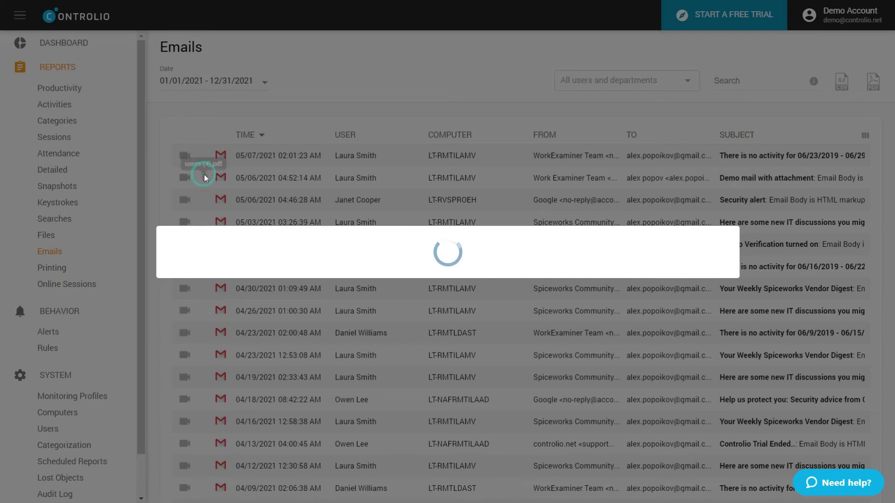
click(251, 190)
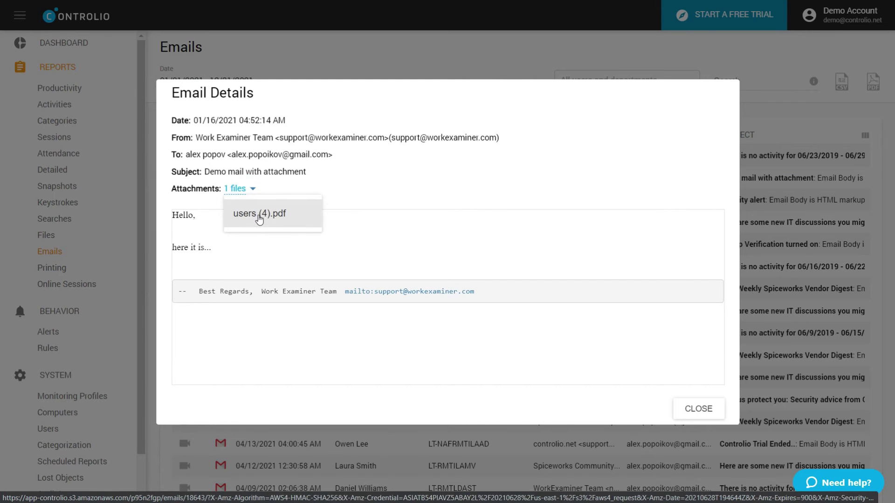
click(705, 413)
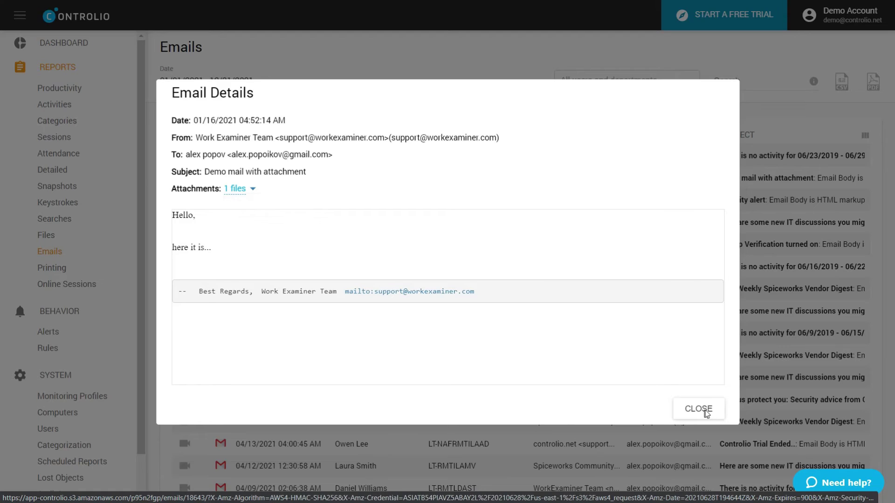
click(705, 413)
click(185, 156)
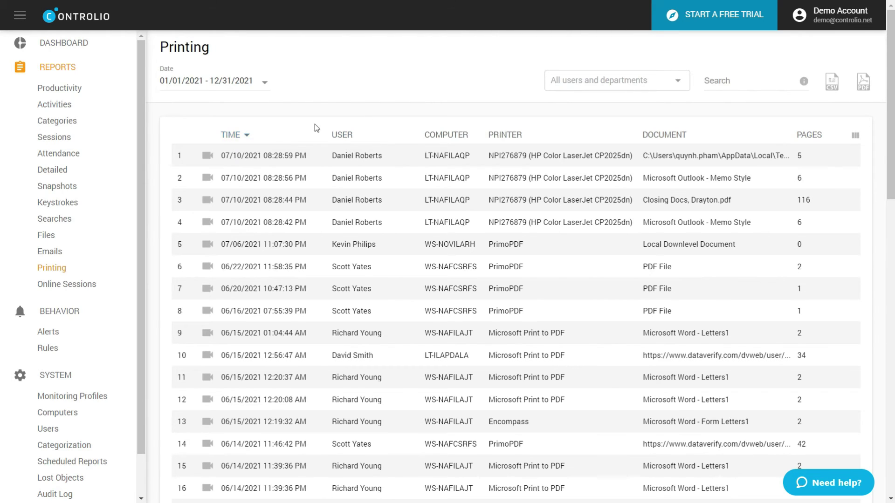
- Open the Screenplayer for row 1's print job from its camera icon
click(214, 156)
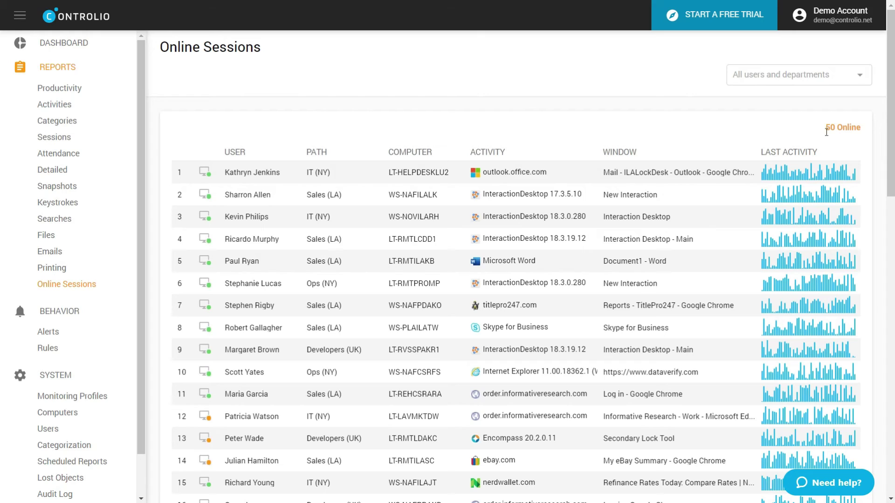
- Scroll through the 50 online users and open row 1's live desktop stream
scroll(568, 344, down, 9)
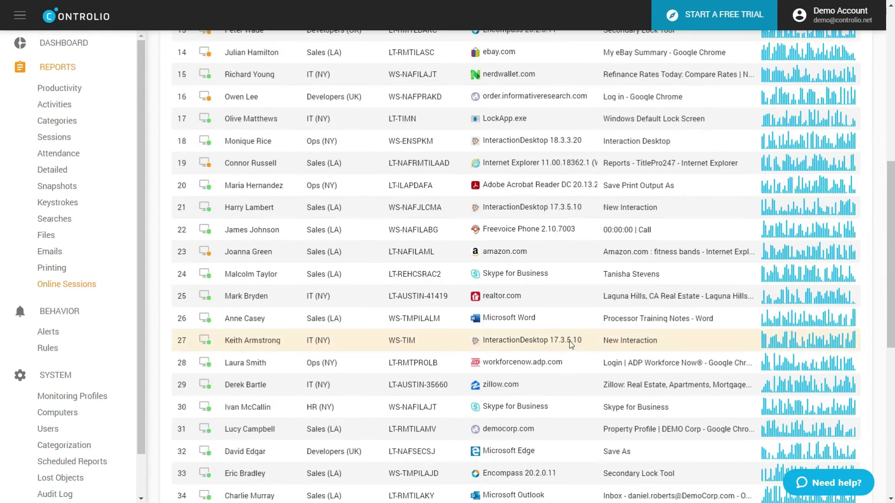
scroll(569, 344, down, 9)
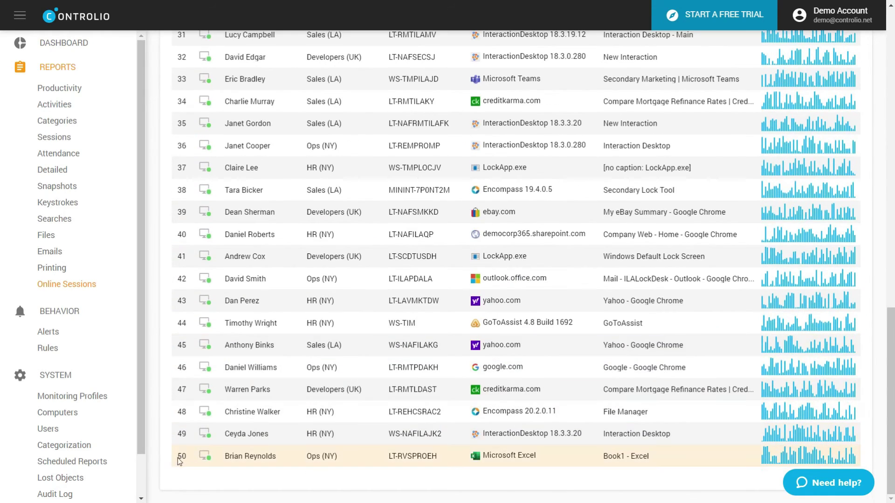
scroll(425, 416, up, 20)
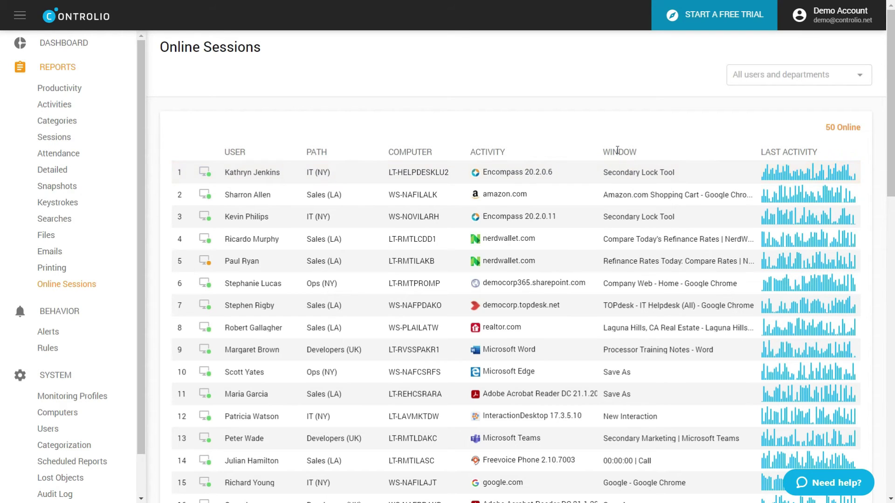
click(200, 172)
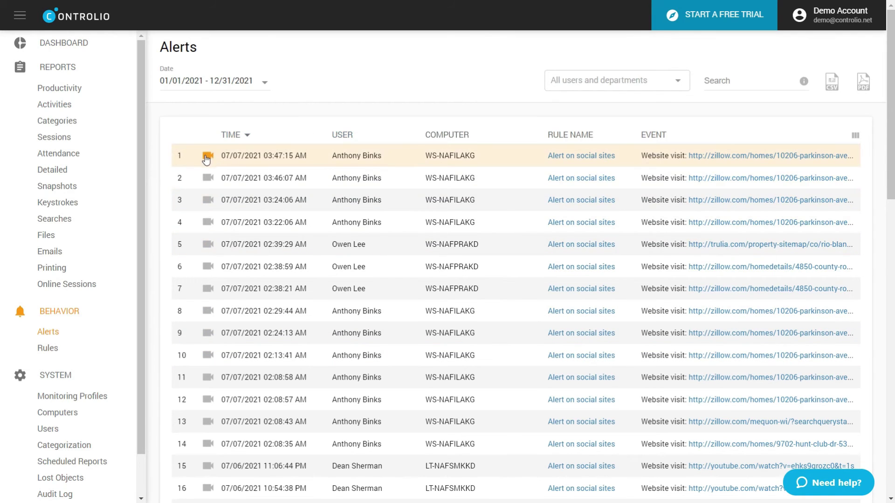
- Play back the first alert's screen recording in Screenplayer, then close it
click(206, 159)
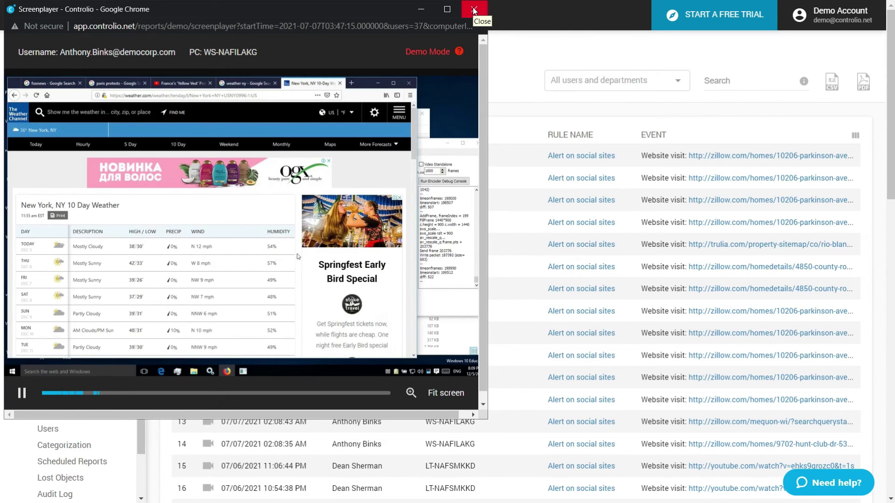
click(474, 10)
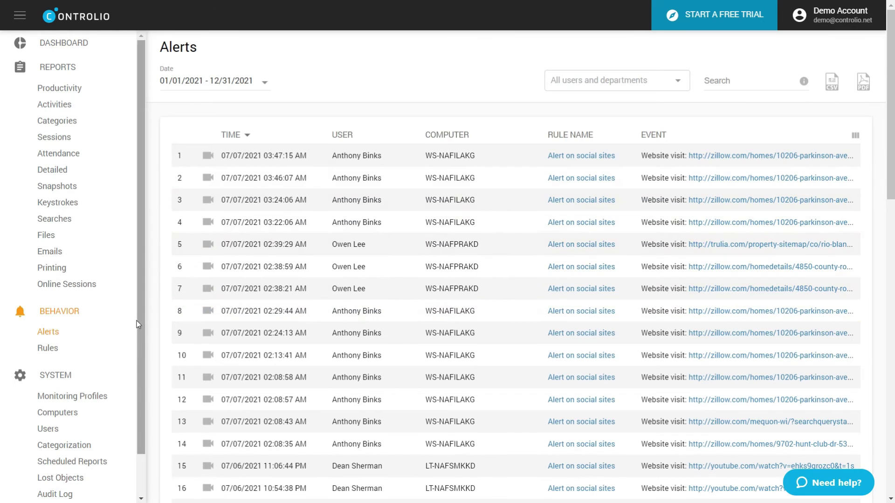
- Start a new rule and try the Visit Website event type, leaving the action at No action
click(48, 347)
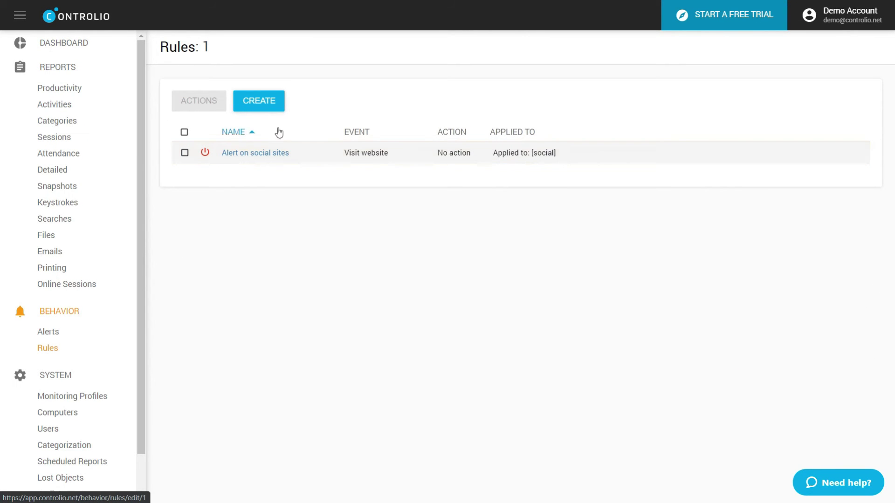
click(270, 108)
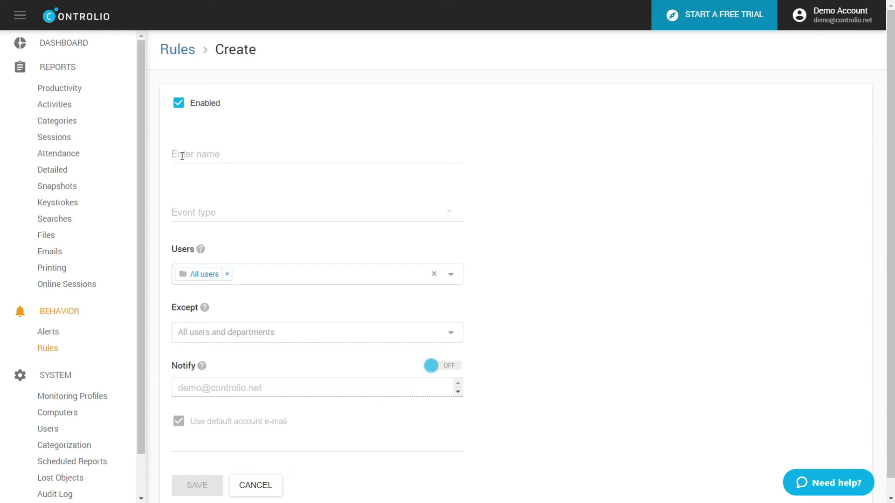
click(229, 216)
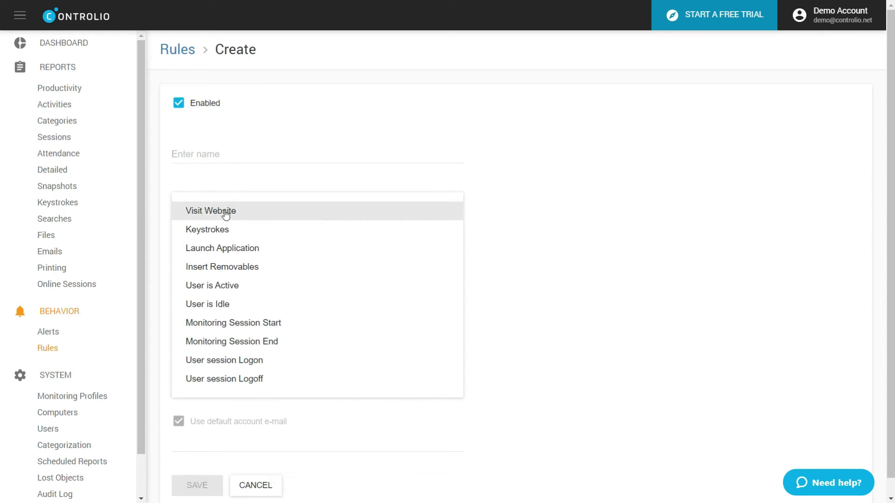
click(225, 214)
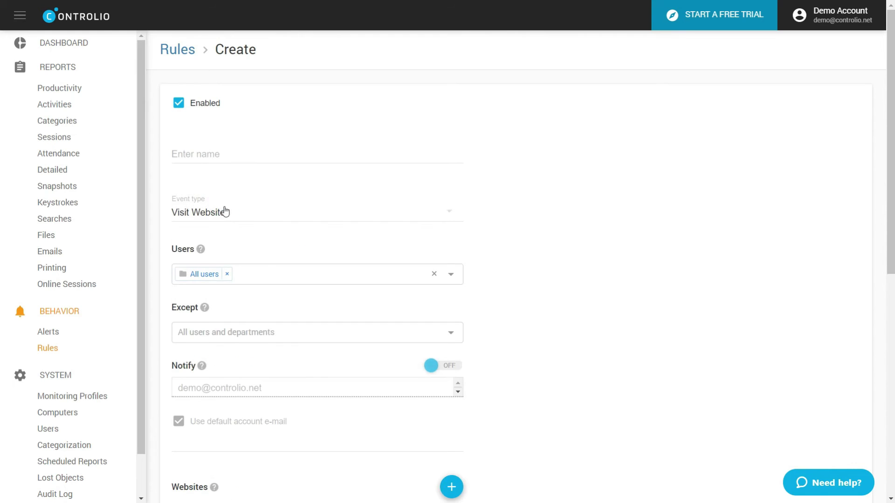
scroll(248, 258, down, 4)
scroll(248, 258, down, 5)
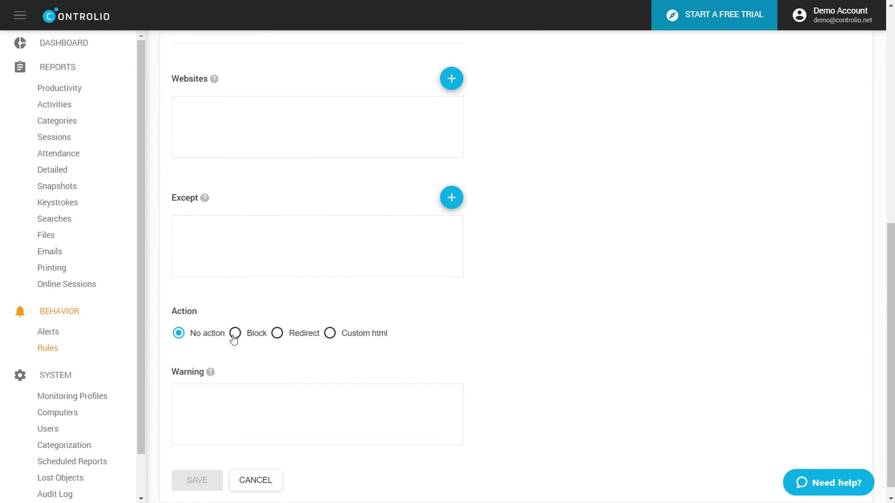
click(252, 336)
click(211, 337)
scroll(260, 336, up, 9)
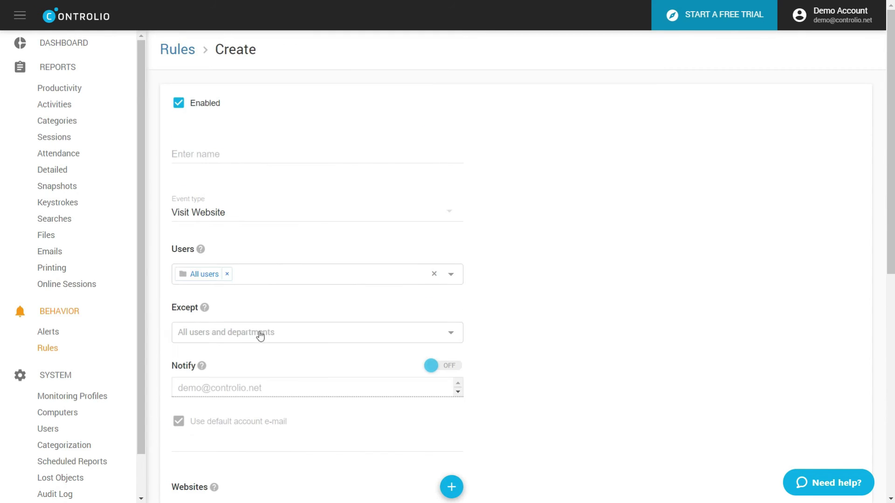
- Try the Launch Application event type, again leaving the action at No action
click(223, 215)
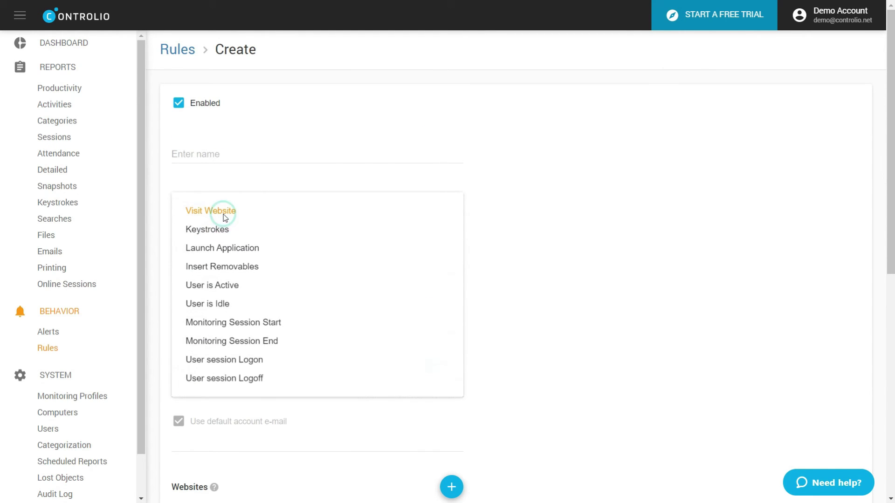
click(234, 250)
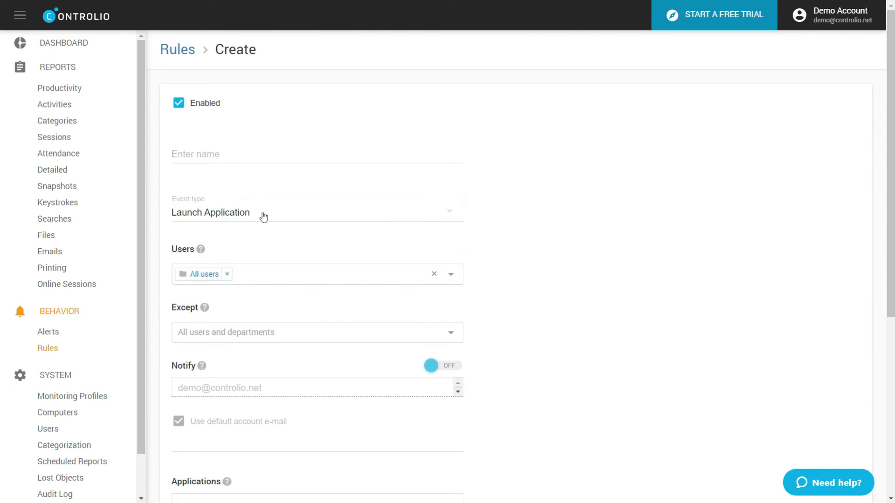
scroll(300, 230, down, 5)
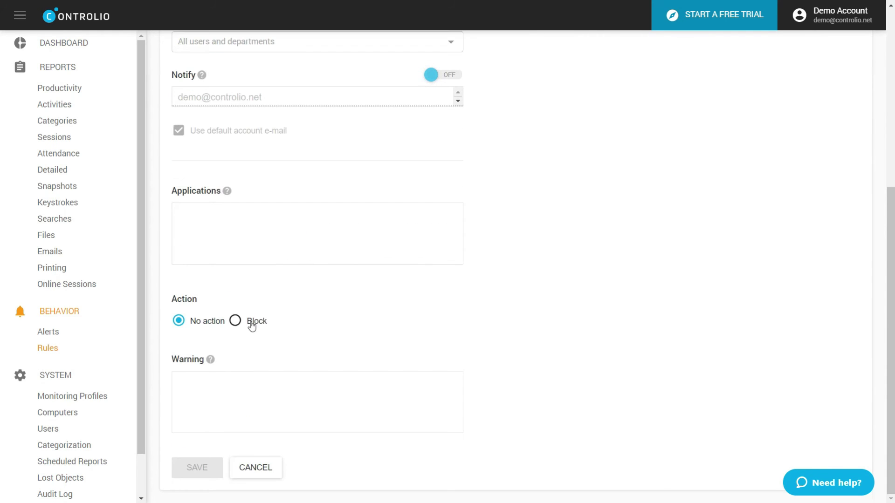
click(251, 323)
click(208, 321)
scroll(258, 282, up, 5)
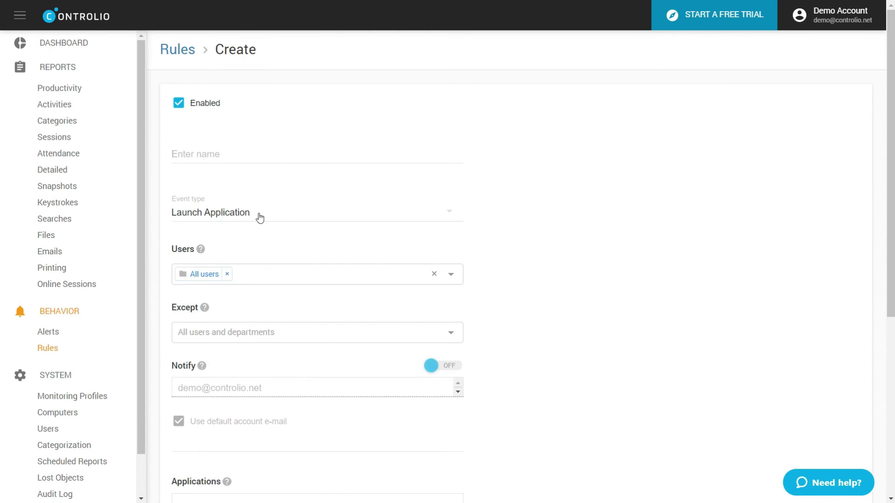
- Choose Insert Removables as the event type and keep the action at No action
click(257, 213)
click(252, 268)
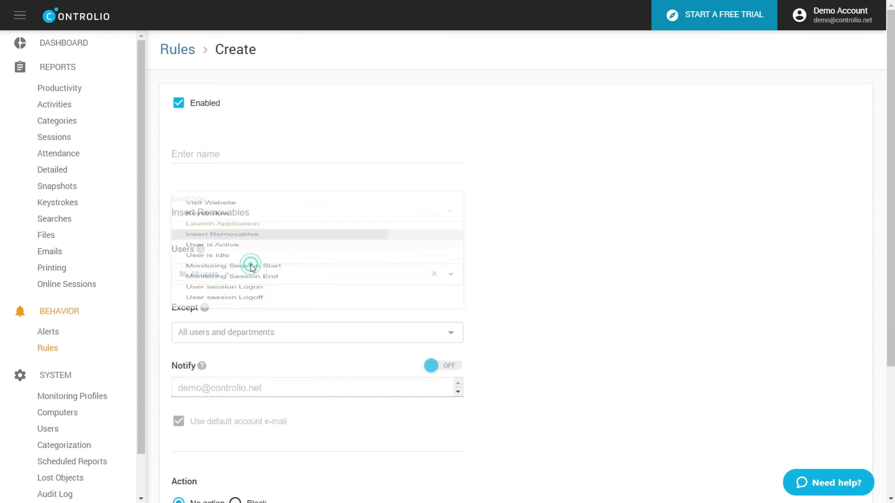
scroll(291, 244, down, 4)
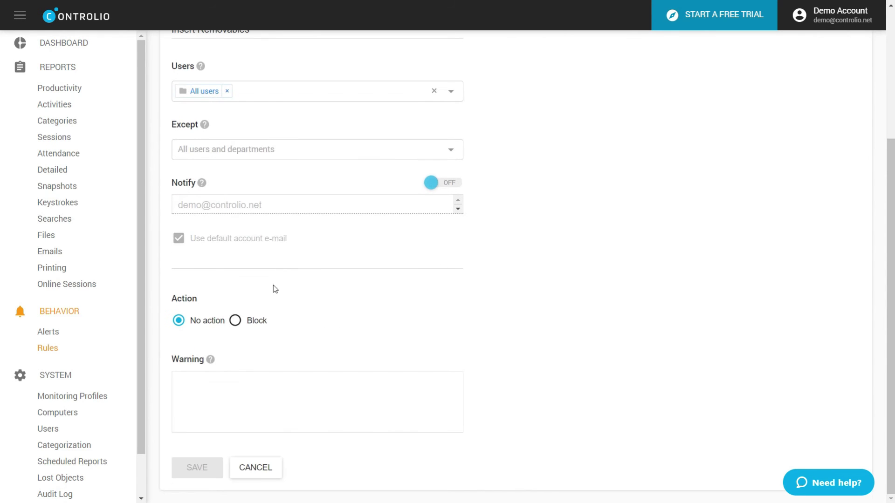
click(254, 322)
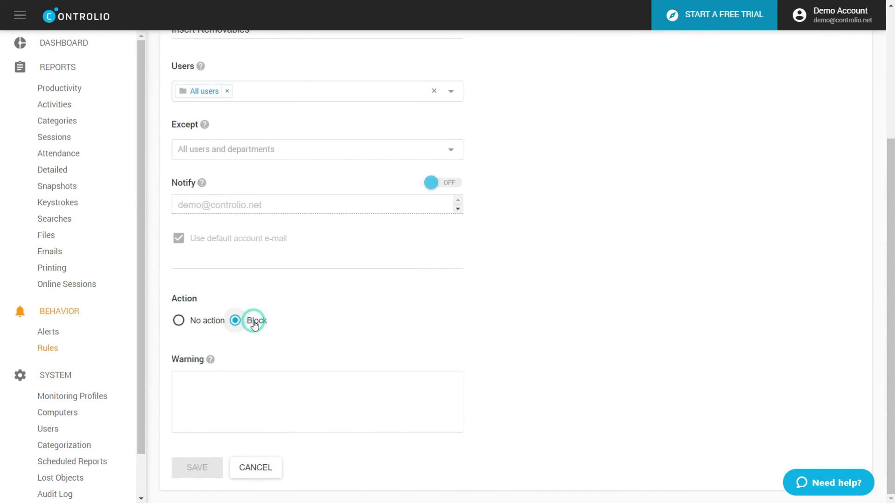
click(208, 322)
scroll(260, 294, up, 3)
scroll(260, 294, up, 2)
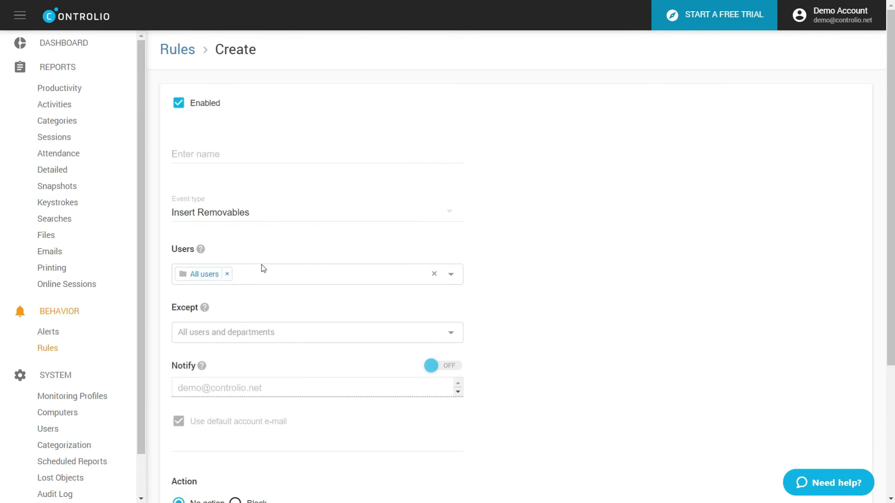
click(260, 221)
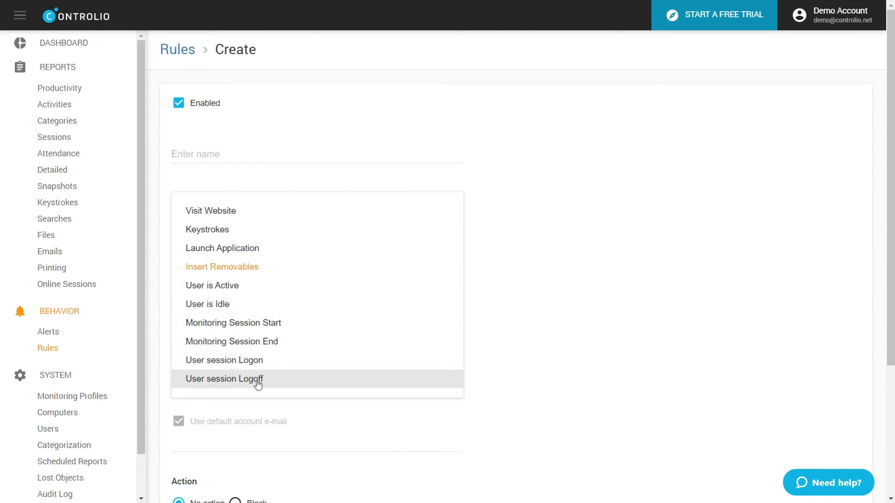
click(526, 233)
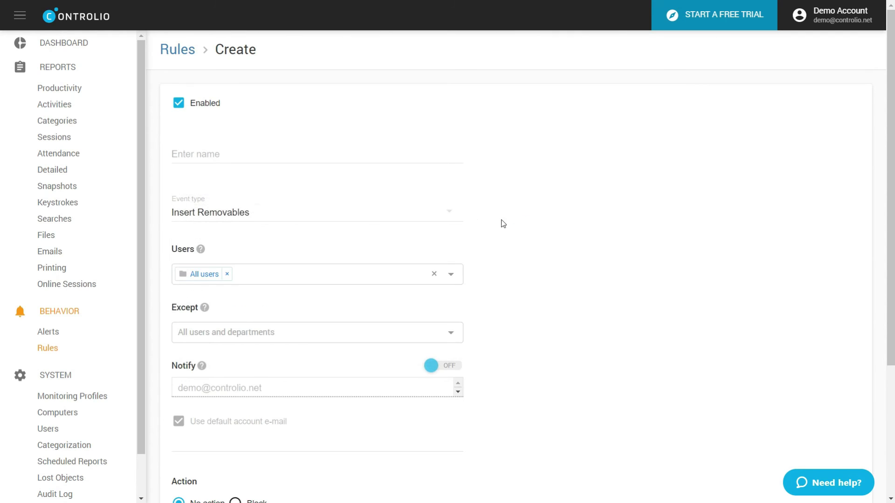
- Switch Notify on for the Insert Removables rule, keeping 'Use default account e-mail' checked
scroll(468, 237, down, 1)
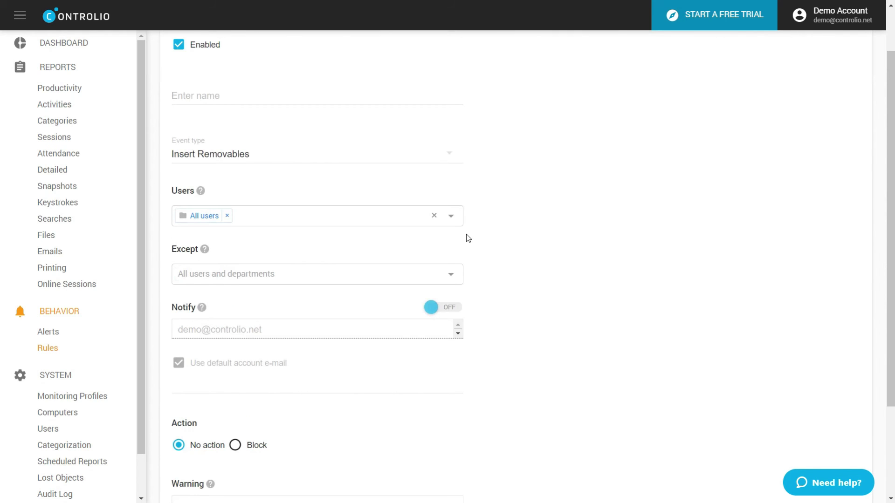
click(449, 310)
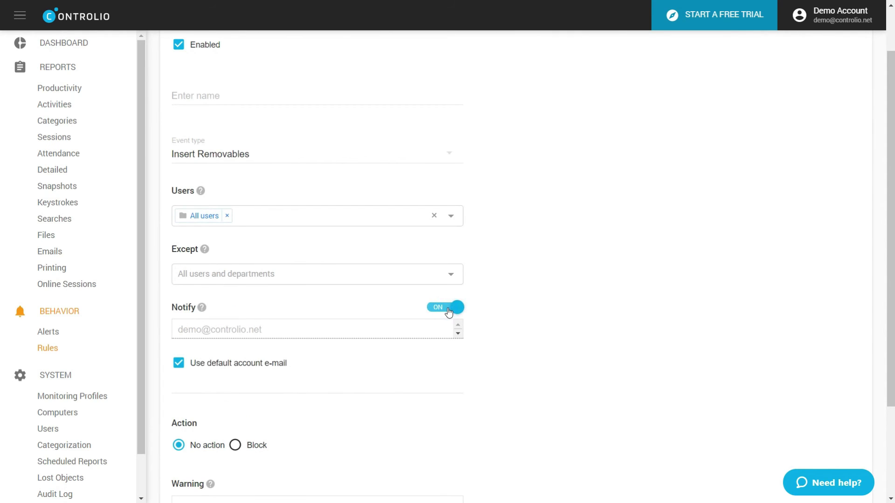
click(449, 309)
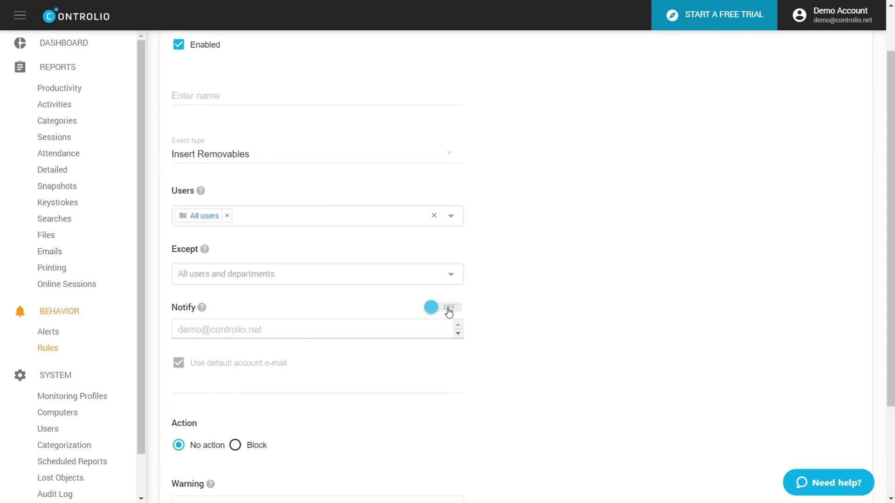
click(449, 310)
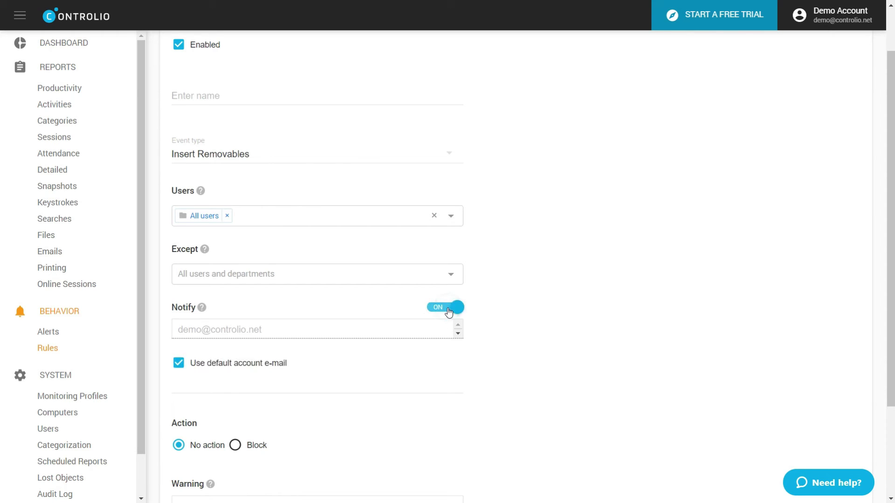
click(259, 365)
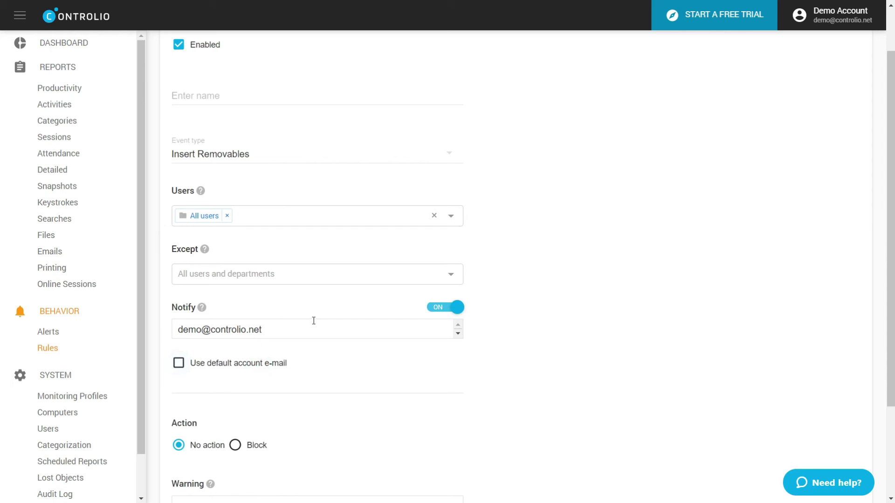
click(278, 363)
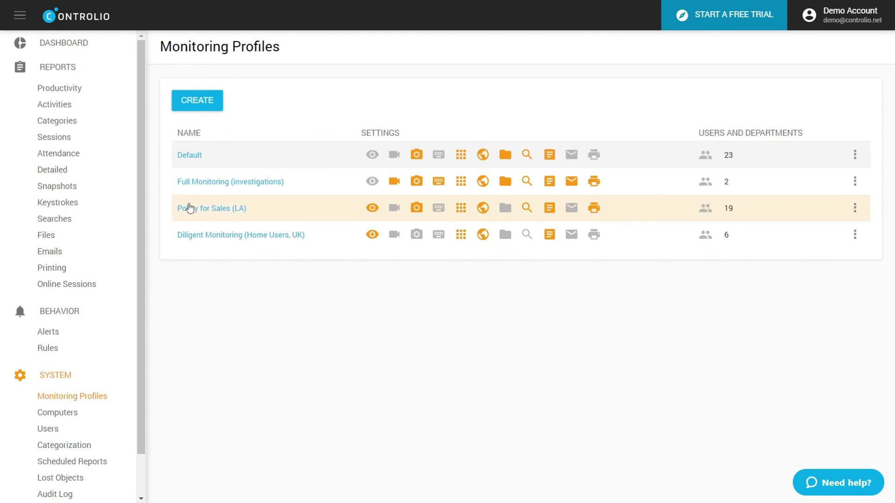
- Open the Policy for Sales (LA) editor, review its users list, and keep the warning message on
click(207, 212)
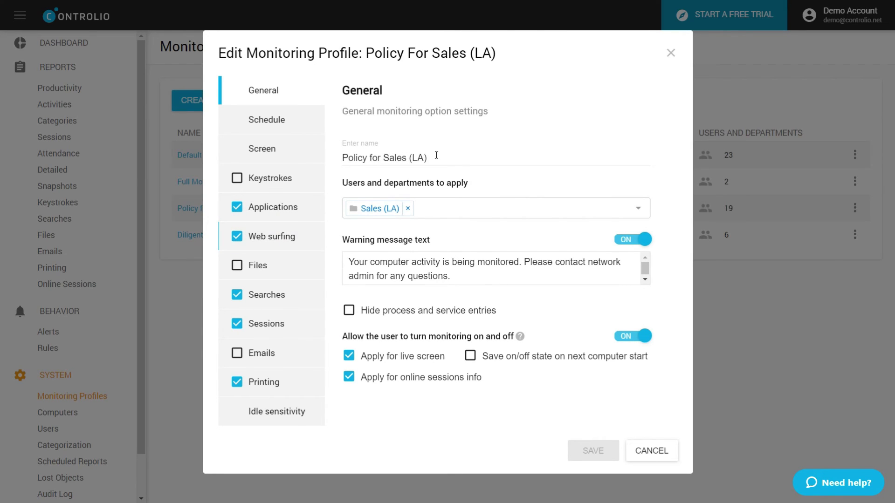
click(625, 212)
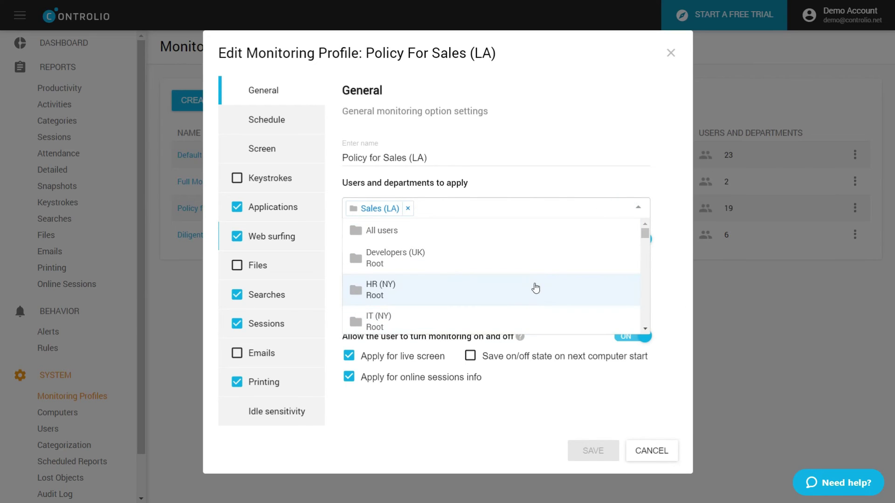
click(590, 145)
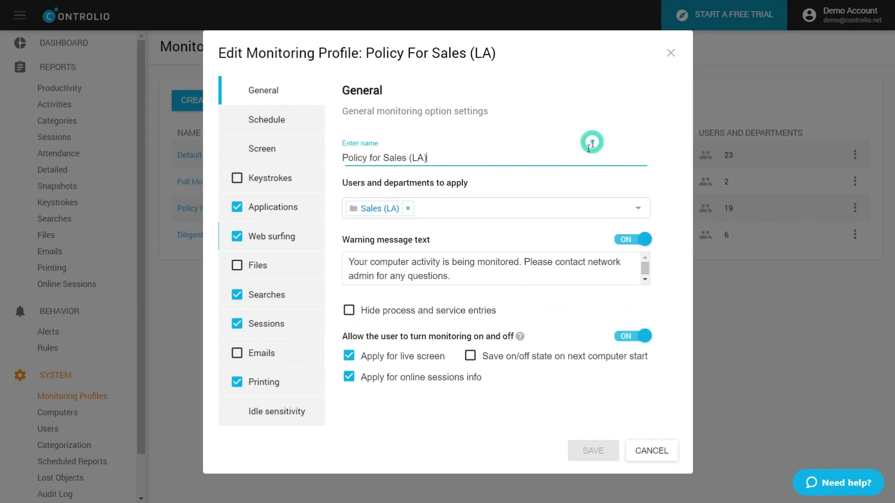
click(552, 275)
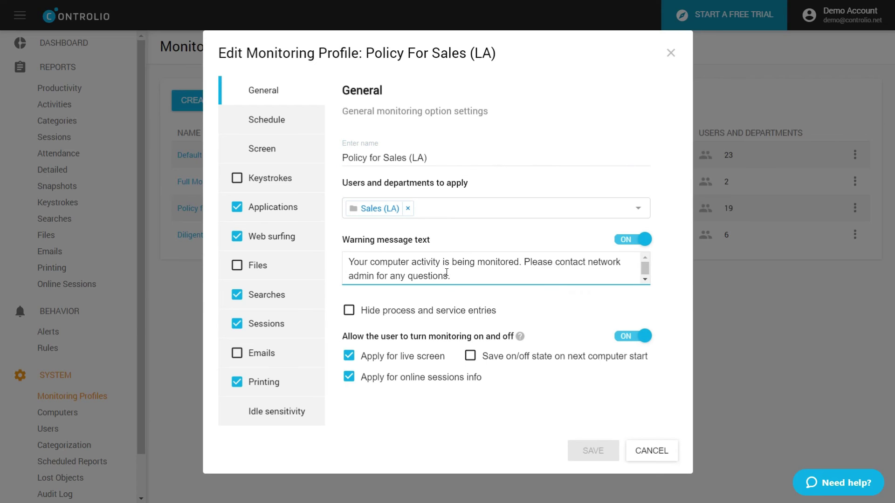
click(619, 242)
click(623, 242)
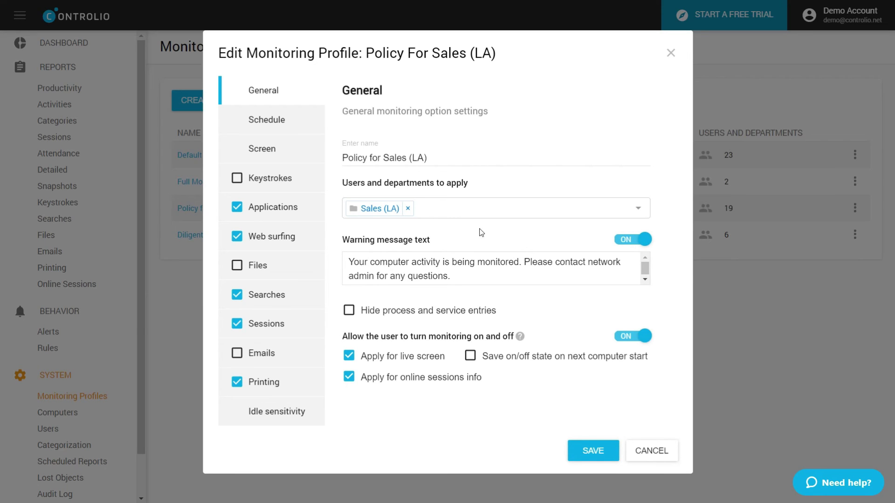
- Leave process entries visible and users still allowed to toggle monitoring
click(353, 315)
click(353, 316)
click(354, 316)
click(354, 316)
click(628, 338)
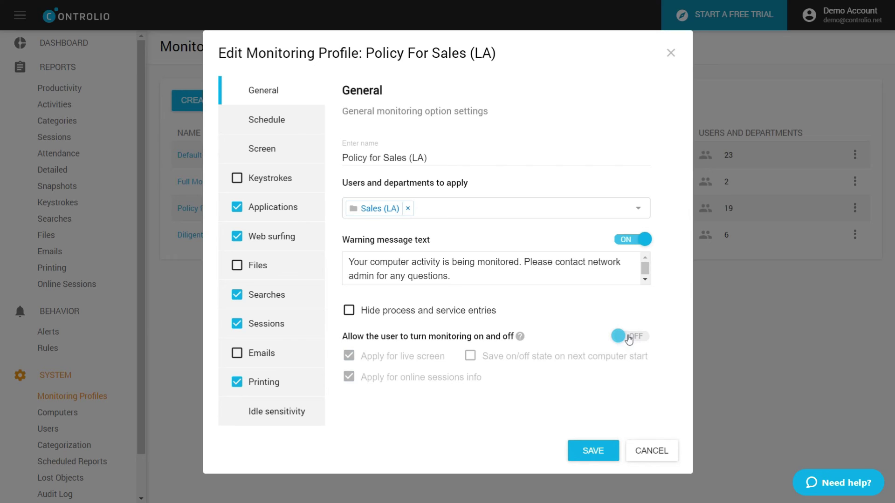
click(628, 337)
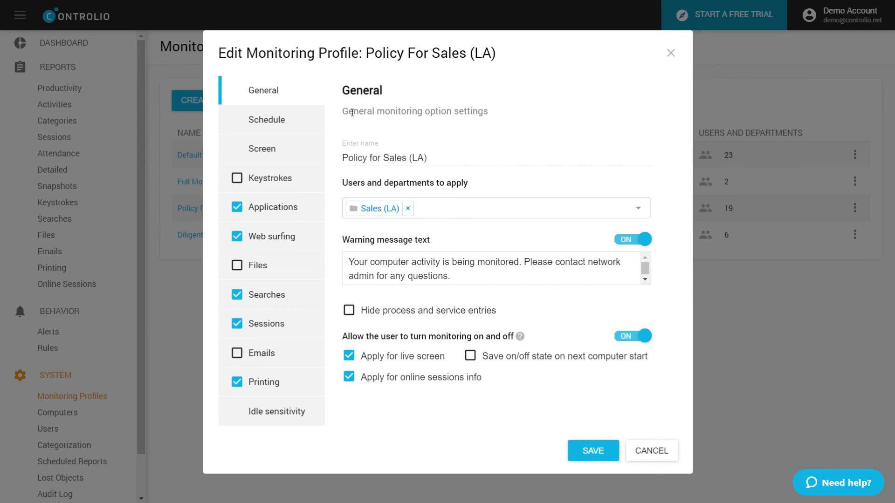
- Review the monitoring schedule, then turn off live screen streaming while keeping snapshots on
click(278, 121)
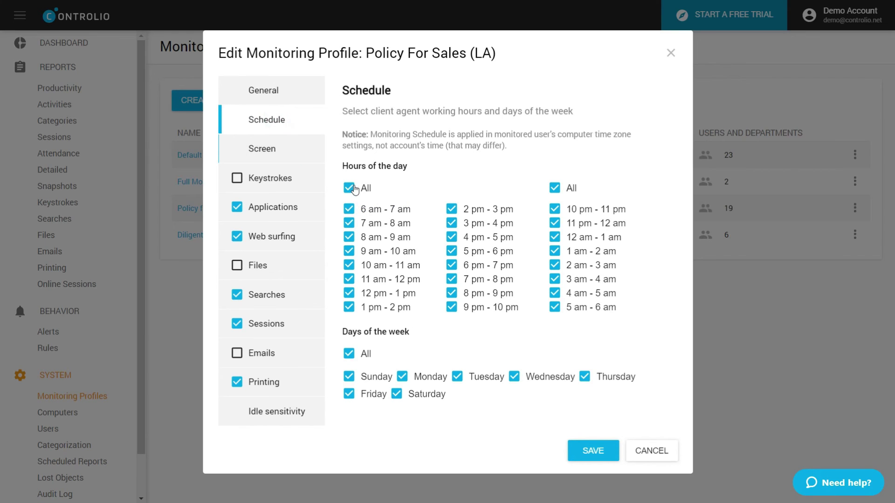
click(557, 189)
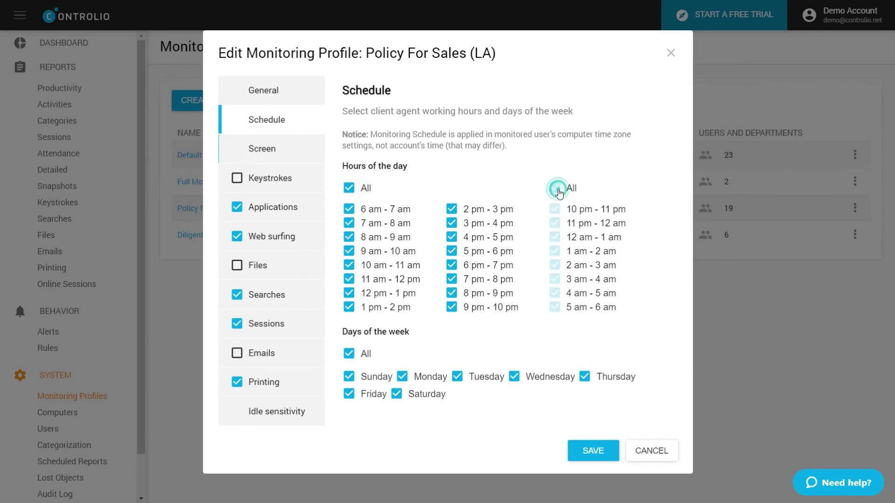
click(301, 152)
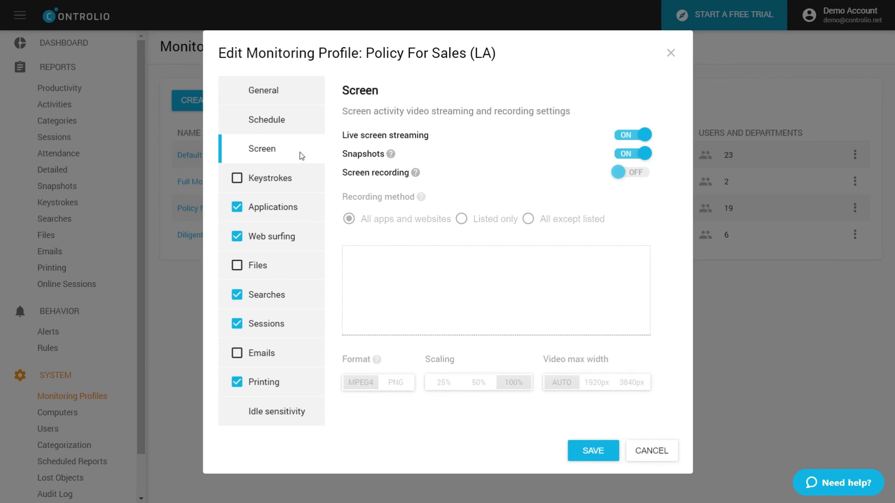
click(630, 136)
click(639, 154)
click(640, 155)
- Turn on screen recording with the method set to All apps and websites
click(638, 173)
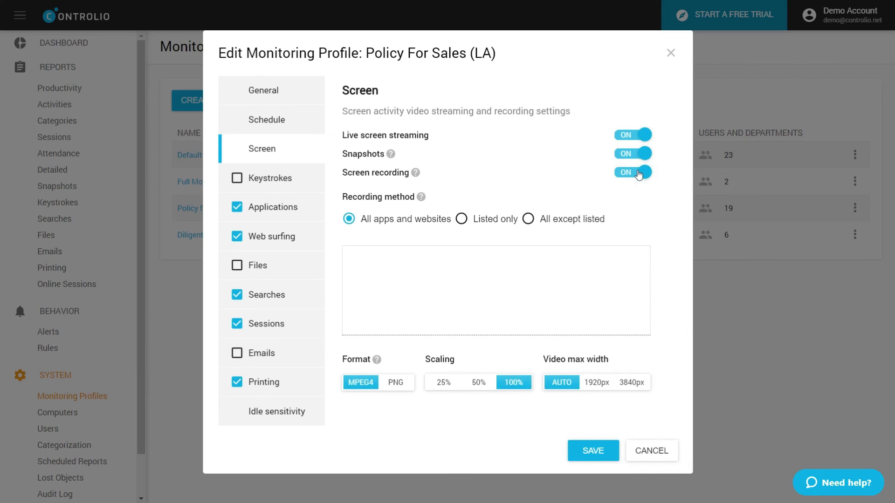
click(461, 219)
click(539, 223)
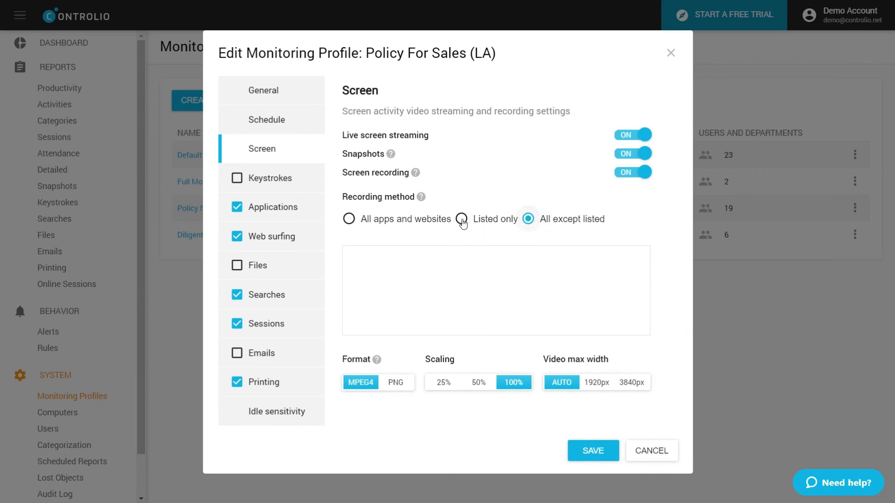
click(436, 219)
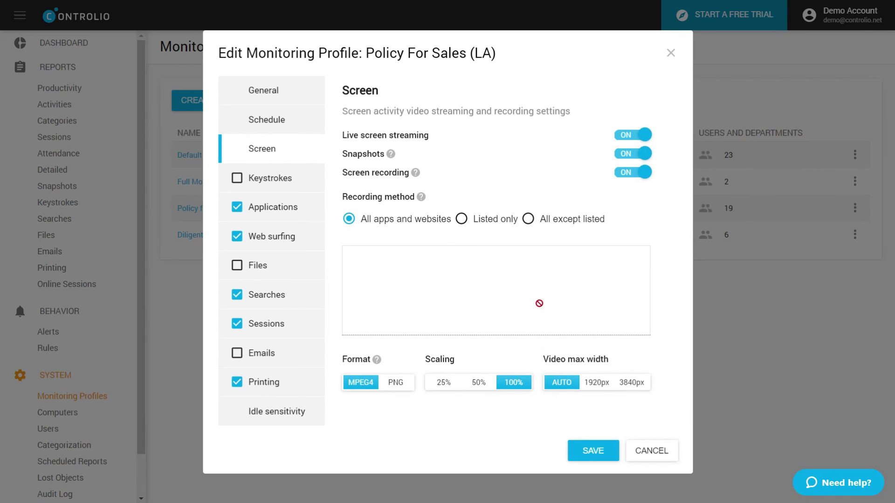
click(305, 180)
- Browse the Applications, Web and Files settings, then leave keystroke recording turned off
click(304, 205)
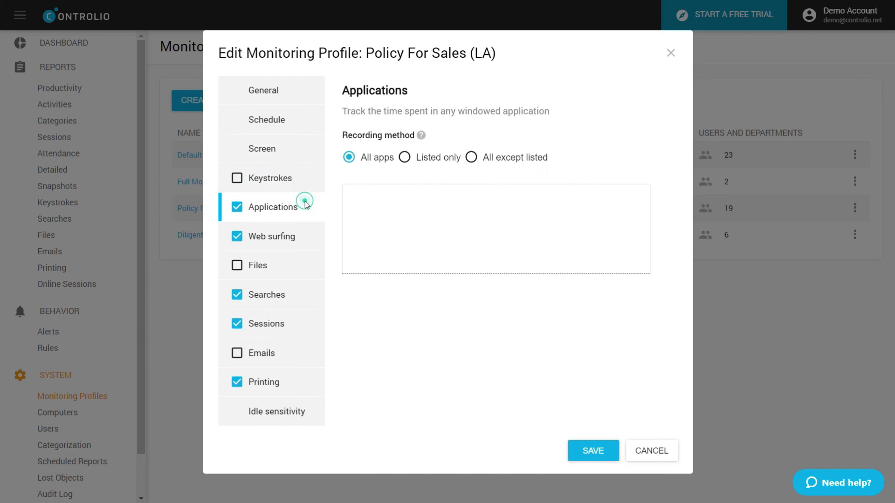
click(298, 242)
click(297, 264)
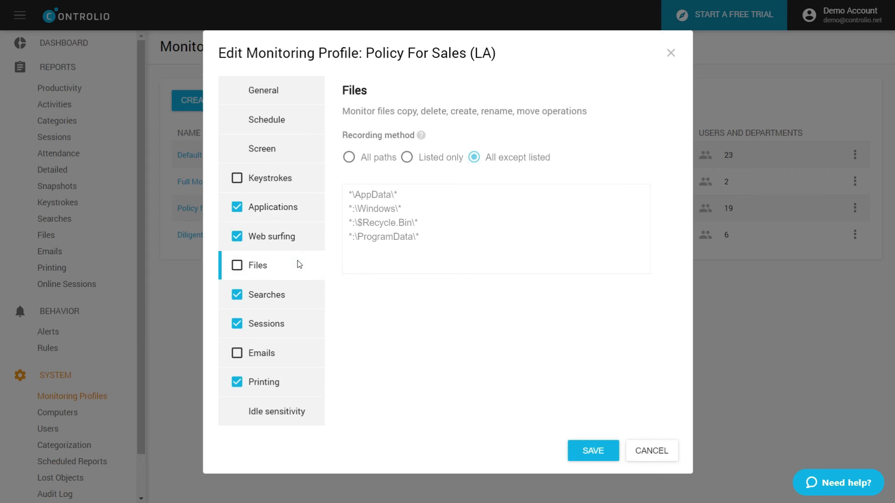
click(277, 182)
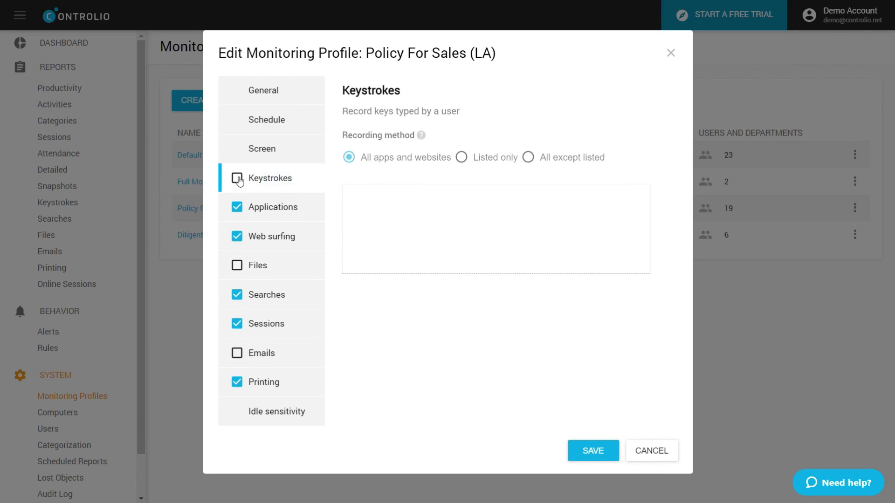
click(237, 178)
click(463, 158)
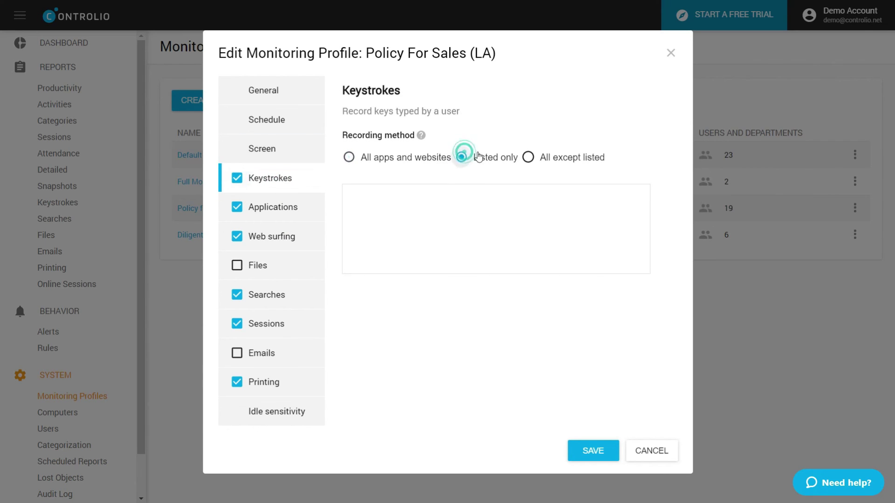
click(528, 157)
click(484, 162)
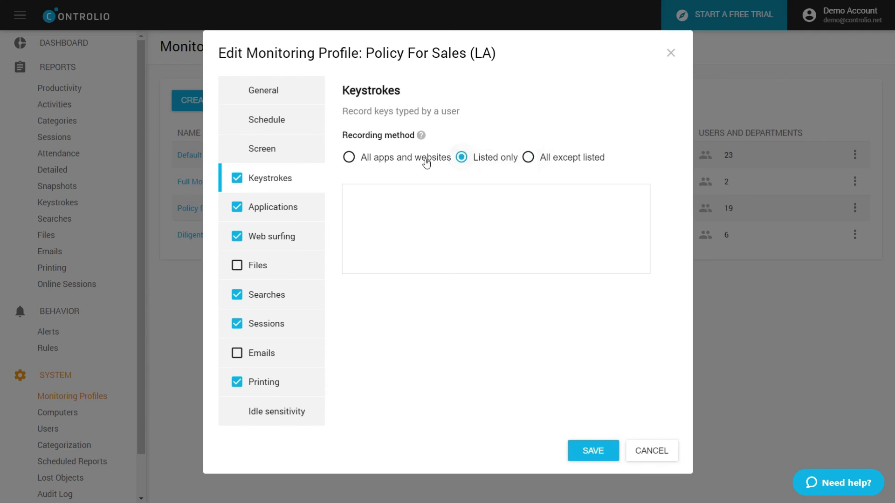
click(400, 159)
click(241, 183)
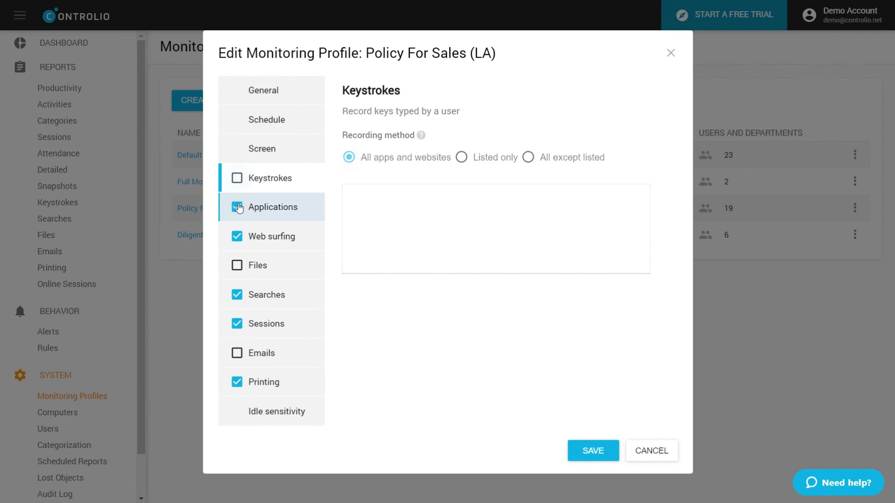
- Keep search, session and print job tracking on
click(281, 293)
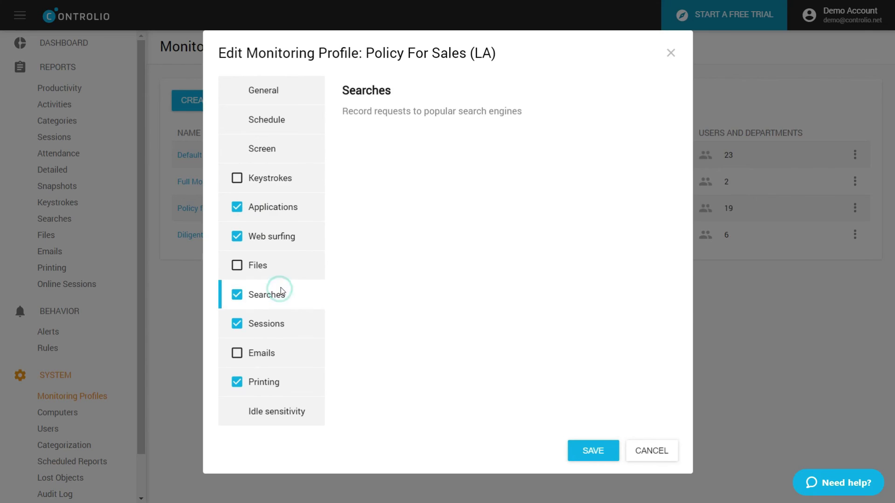
click(294, 326)
click(282, 383)
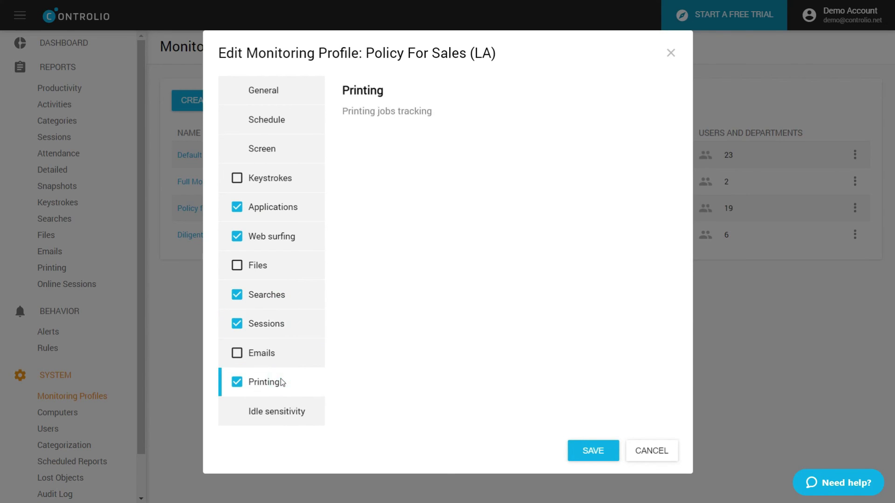
click(251, 293)
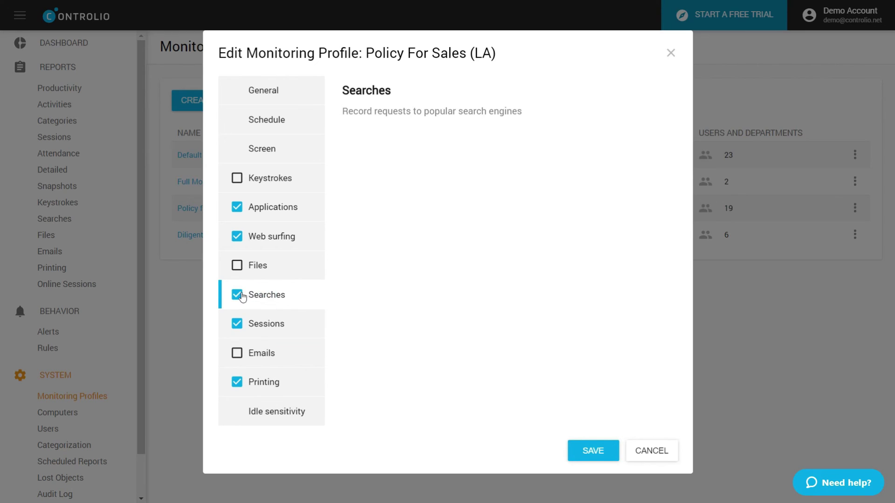
click(239, 295)
click(236, 323)
click(237, 382)
click(237, 381)
click(237, 322)
click(239, 295)
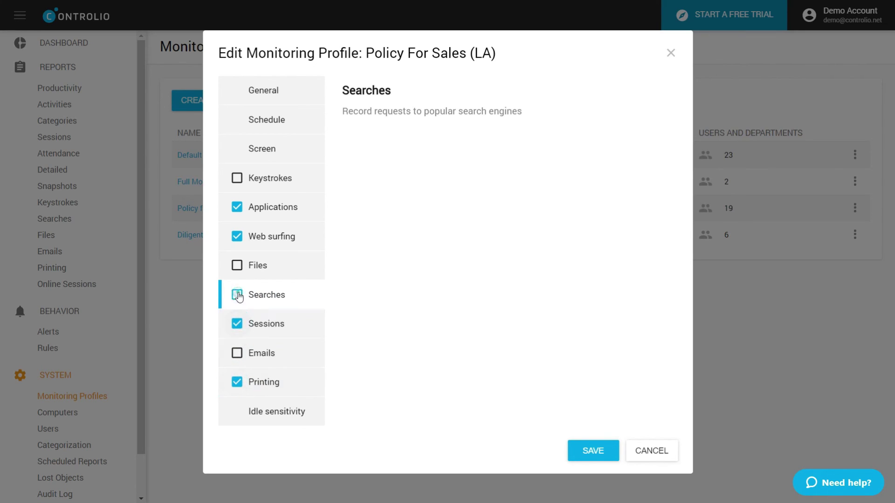
click(311, 358)
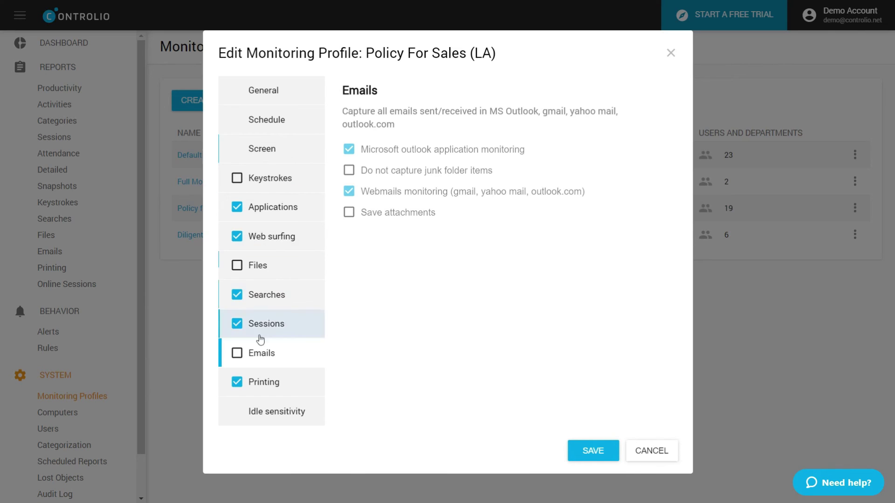
- Enable Emails capture, keeping Outlook, webmail and junk monitoring on and attachments off
click(237, 353)
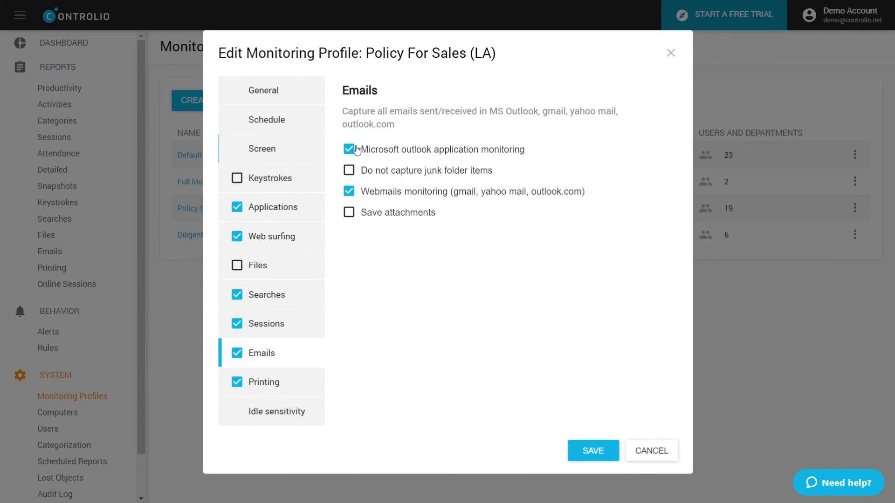
click(349, 149)
click(348, 149)
click(350, 192)
click(350, 192)
click(349, 173)
click(349, 172)
click(351, 213)
click(351, 213)
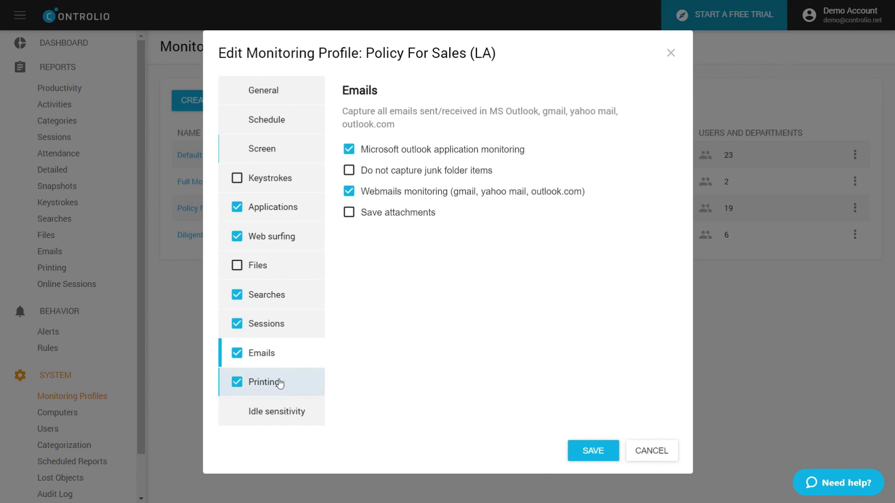
click(252, 414)
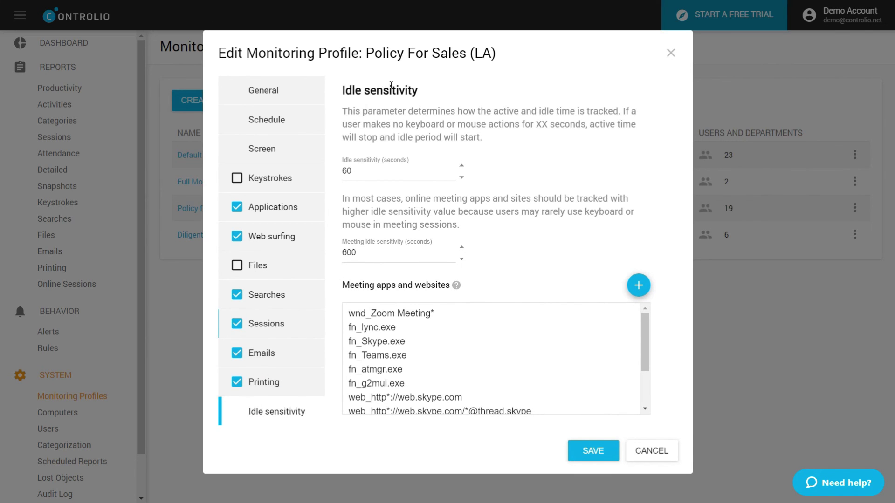
- Set idle sensitivity to 300 s and meeting idle sensitivity to 1200 s, then add a meeting app
drag(435, 175, 340, 180)
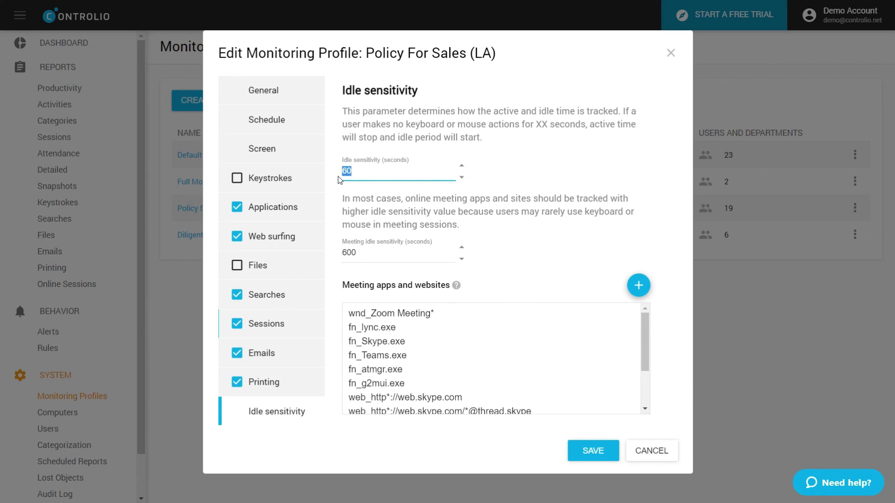
text(300)
drag(408, 255, 340, 255)
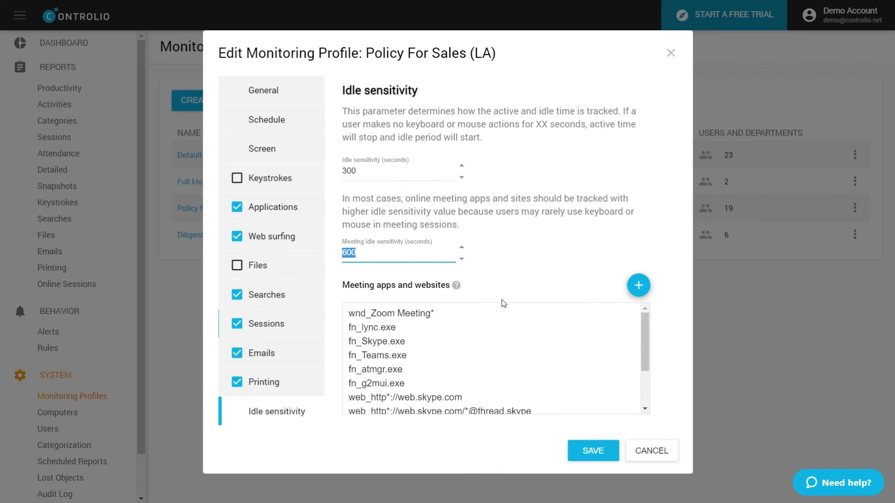
text(1200)
mouse_move(645, 322)
mouse_down()
mouse_move(646, 368)
mouse_move(644, 305)
mouse_up()
click(639, 285)
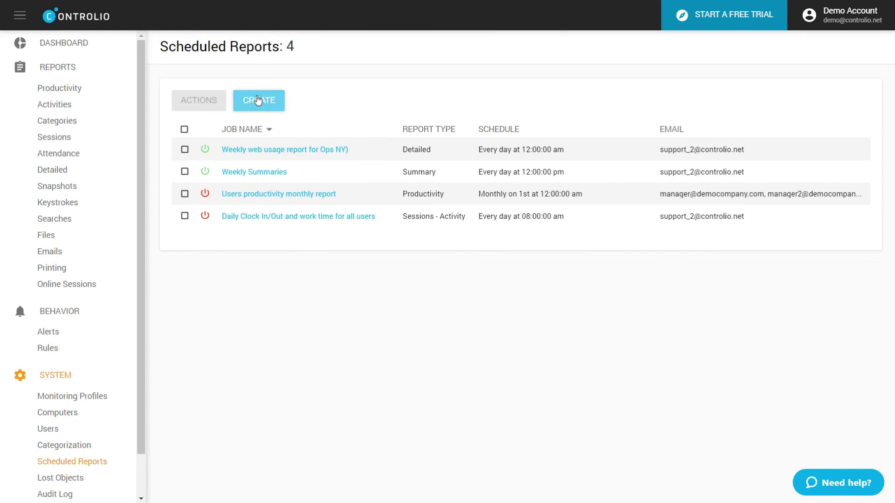
- Create an enabled scheduled report job limited to one chosen user
click(258, 100)
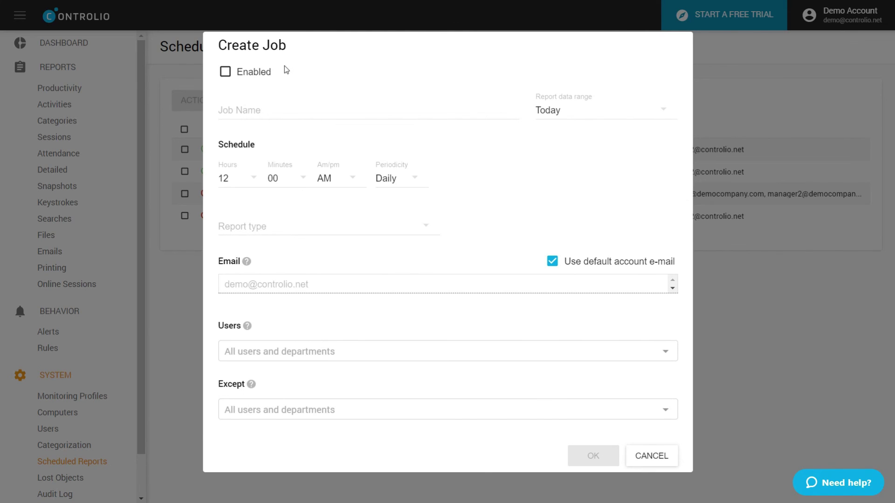
click(261, 73)
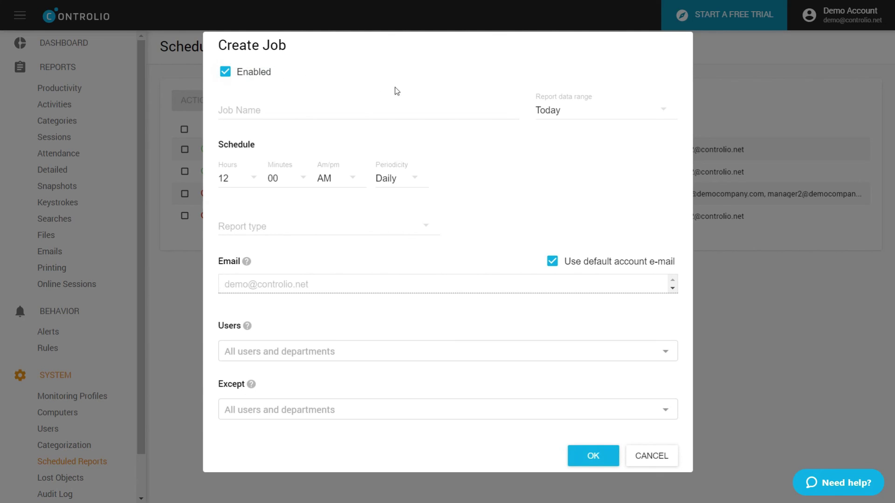
click(393, 234)
scroll(383, 243, down, 3)
scroll(381, 243, up, 3)
click(485, 198)
click(389, 346)
scroll(363, 405, down, 3)
click(350, 434)
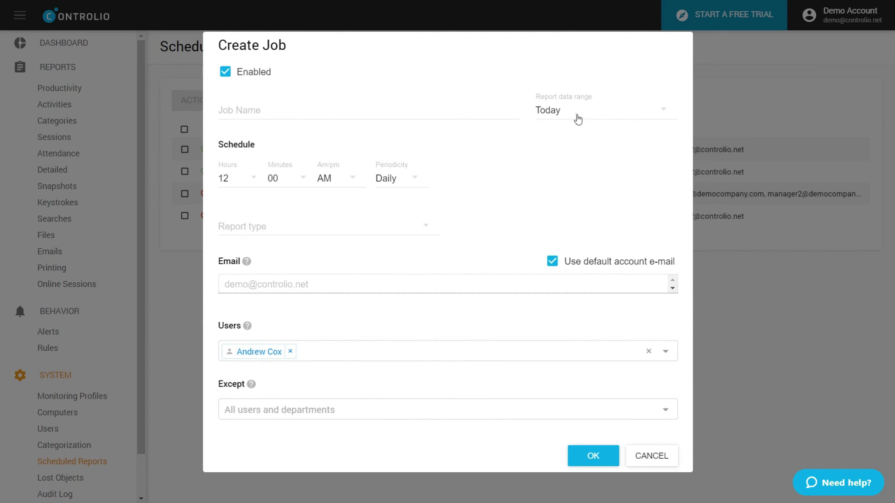
- Keep the job's data range Today, periodicity Daily and hour 12
click(577, 114)
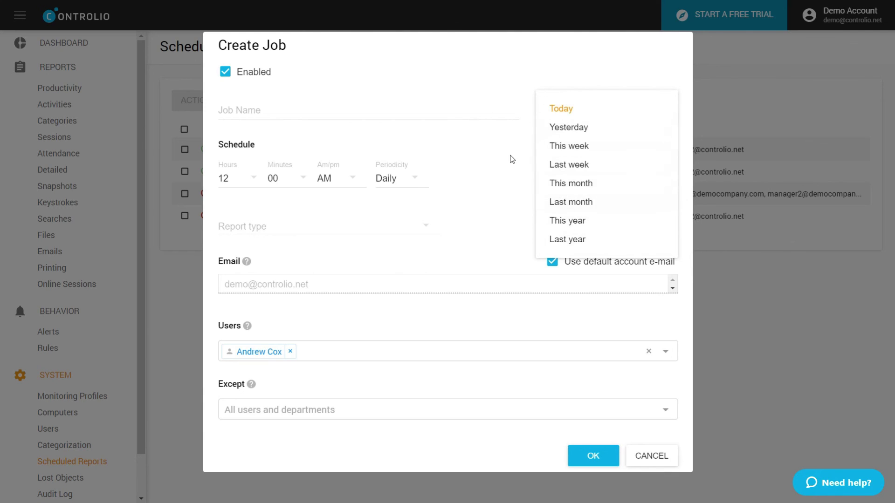
click(511, 166)
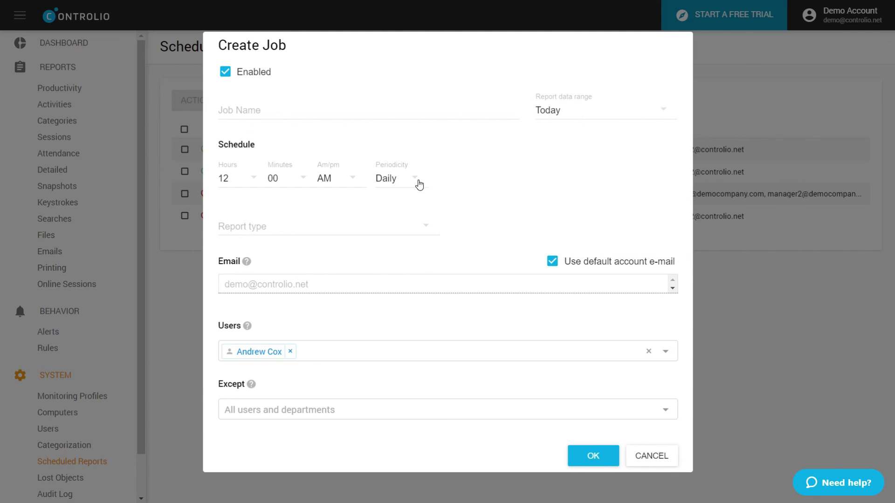
click(420, 182)
click(435, 152)
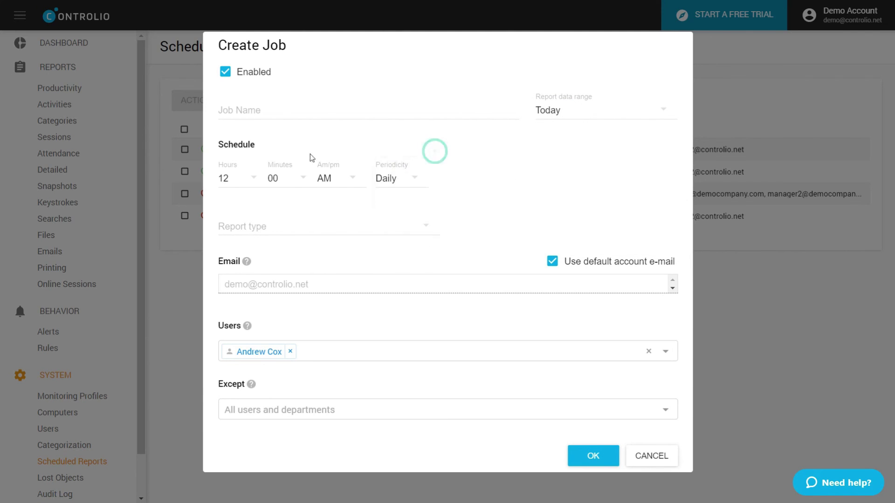
click(250, 178)
click(495, 160)
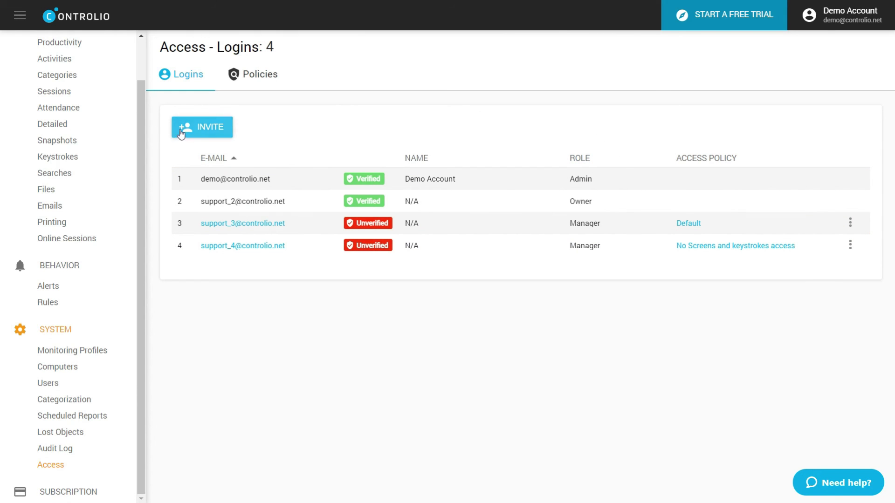
- Start a new login invitation and enter the invitee's e-mail address
click(210, 132)
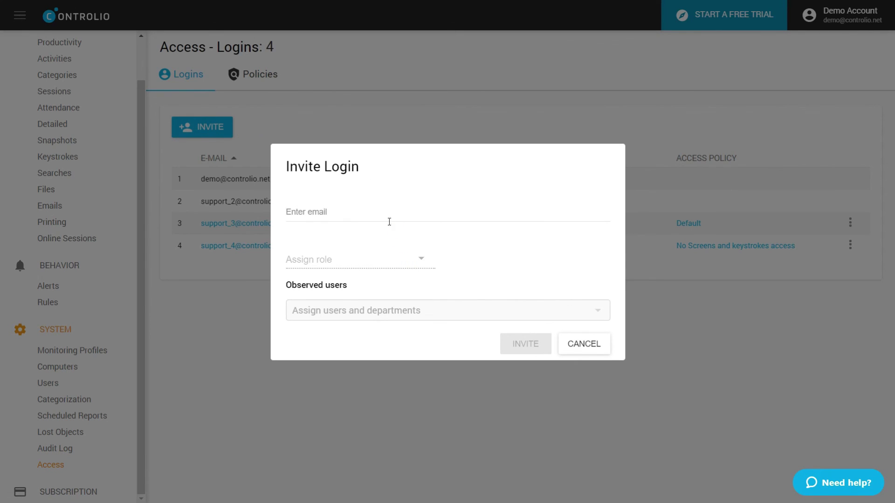
click(376, 215)
text(example@email.com)
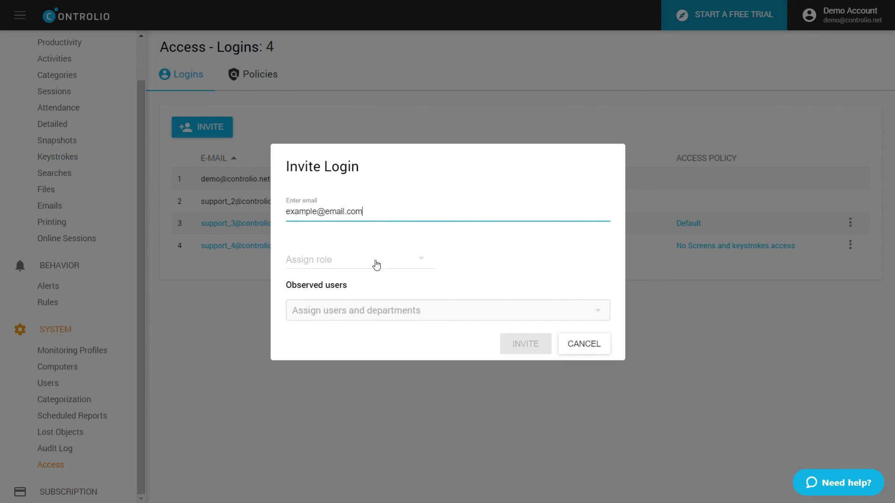
- Assign the invitee the Manager role and set Developers (UK) as the observed users
click(374, 263)
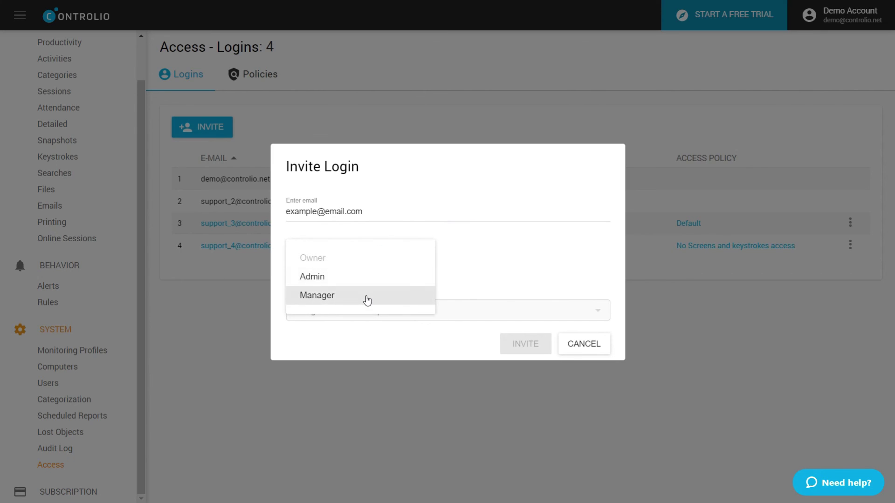
click(364, 278)
click(362, 261)
click(359, 296)
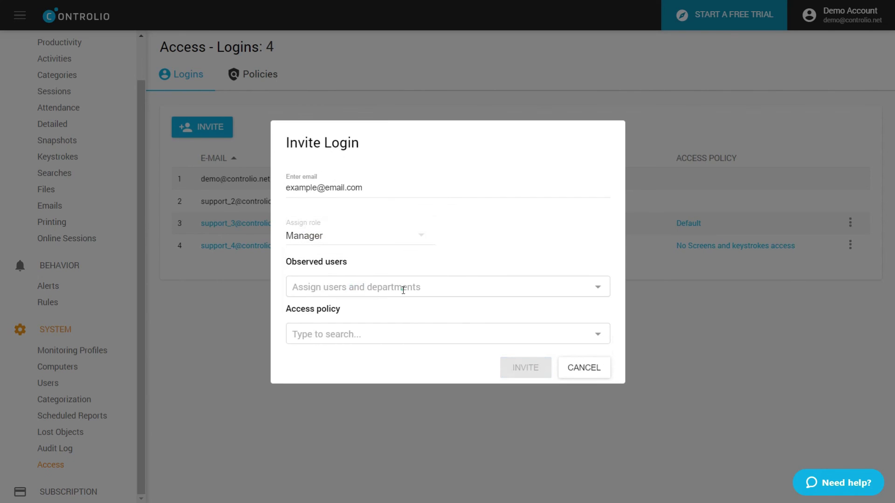
click(377, 284)
click(400, 336)
click(389, 330)
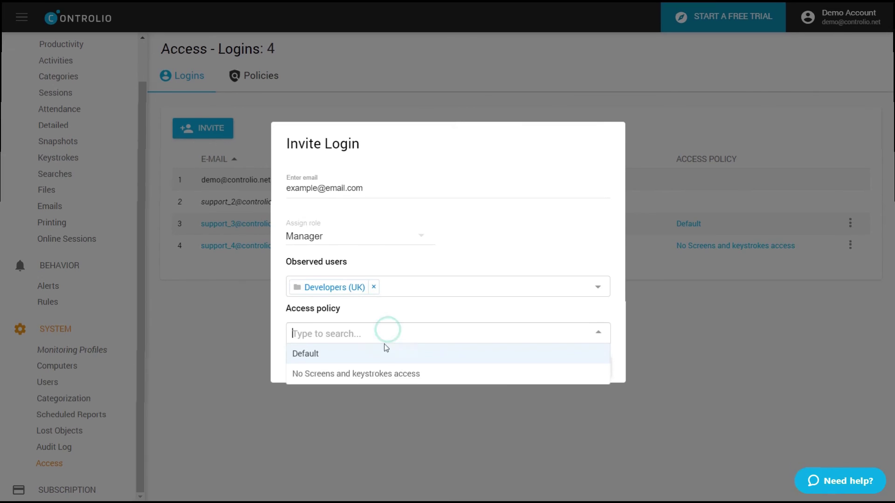